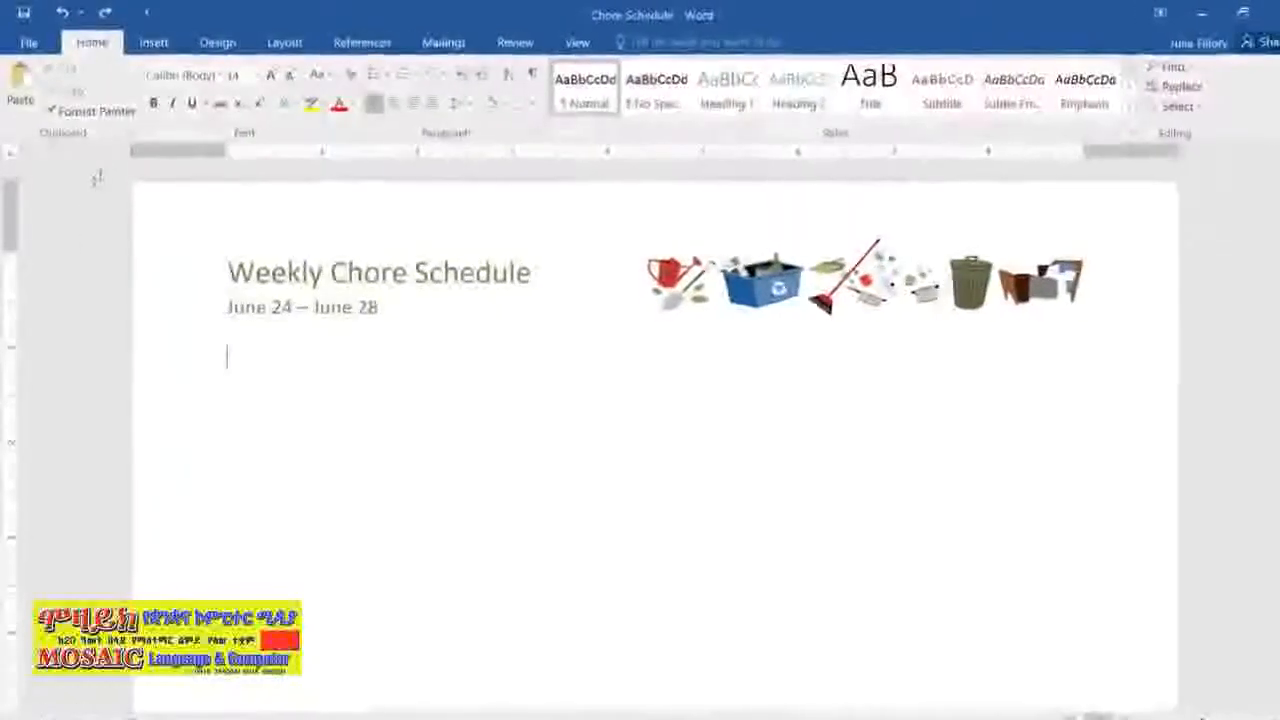
# Step: Insert a table with six columns and six rows below the date line
pyautogui.click(157, 45)
pyautogui.click(130, 112)
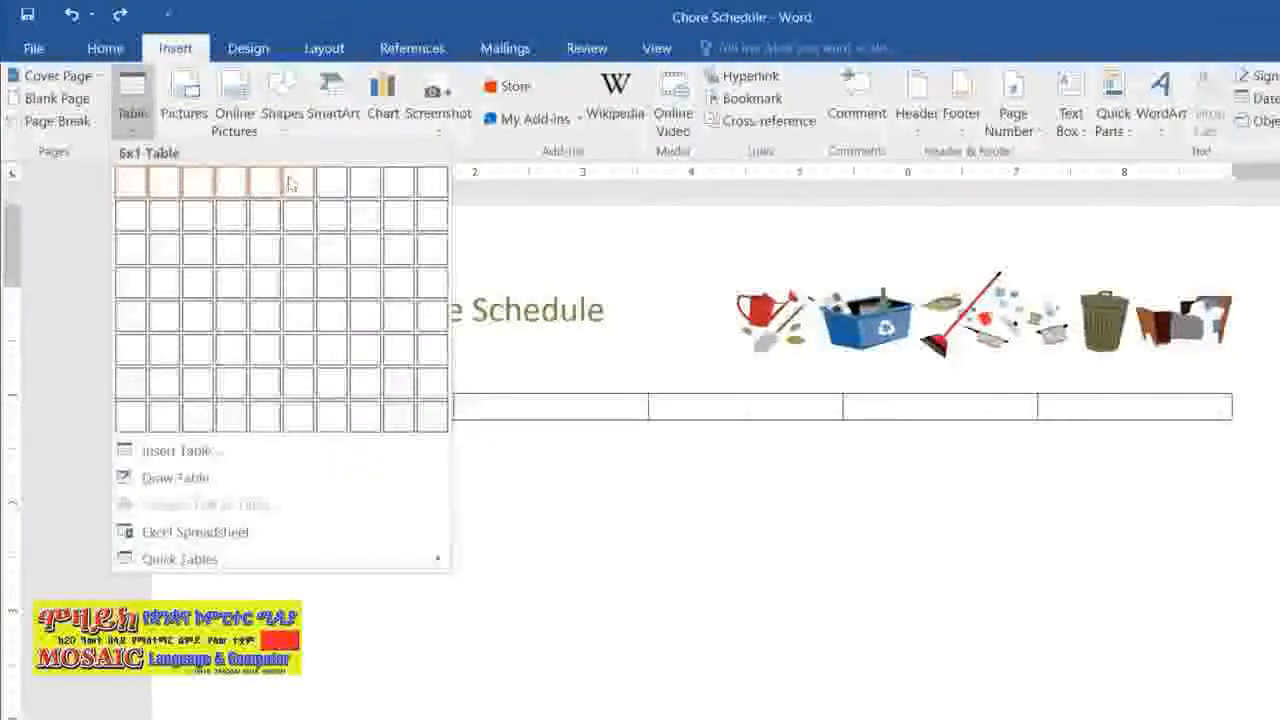
pyautogui.click(294, 350)
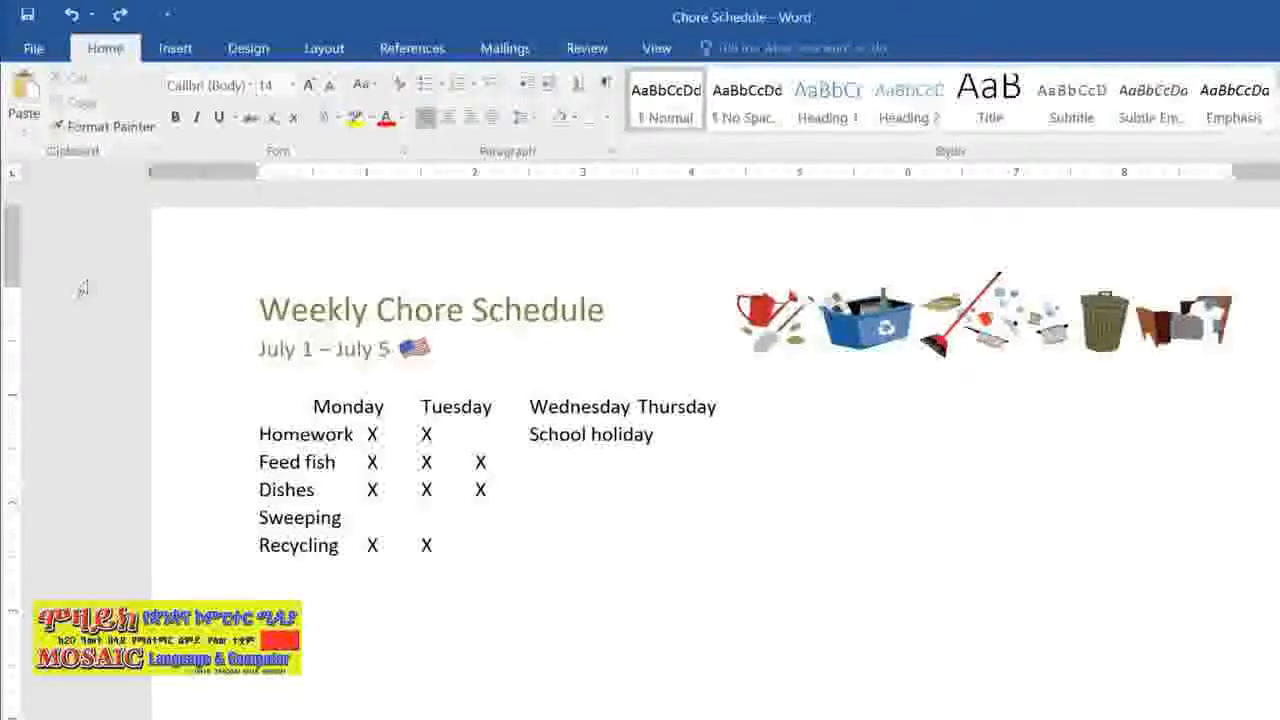
# Step: Convert the tabbed chore list, from the weekday line through Recycling, into a five-column table with text separated at tabs
pyautogui.moveTo(267, 401); pyautogui.dragTo(590, 553)
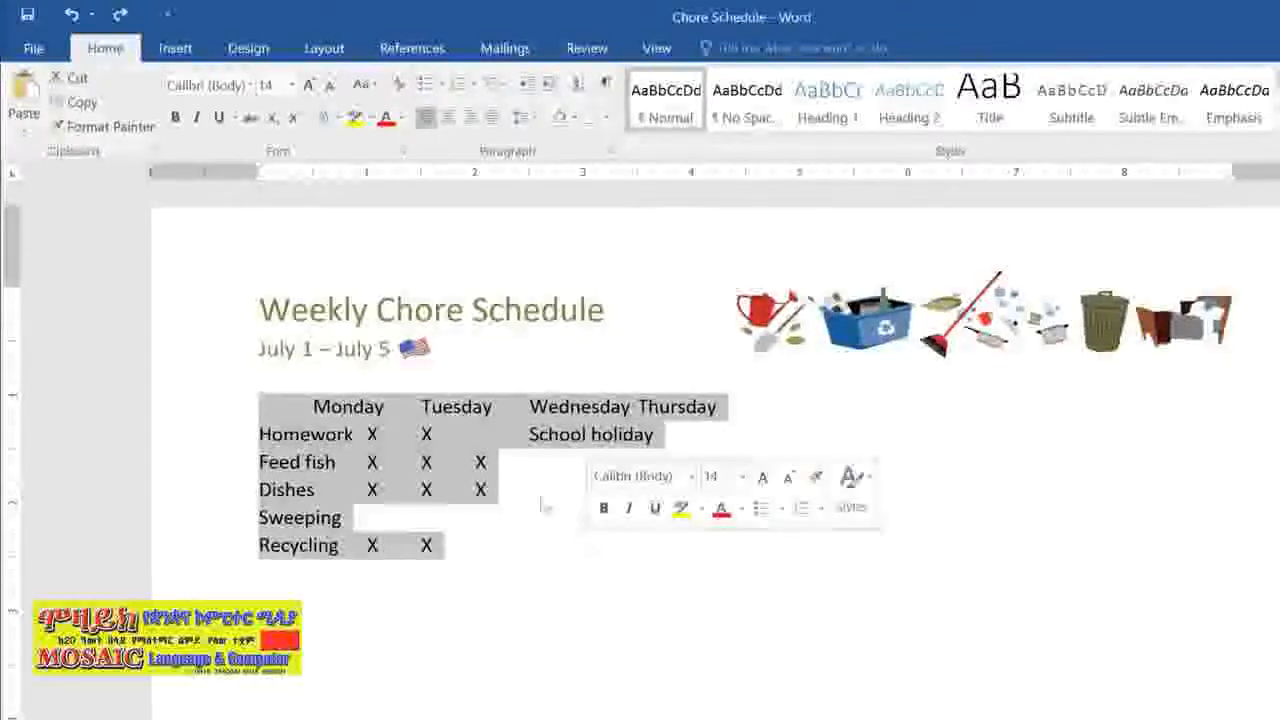
pyautogui.click(178, 52)
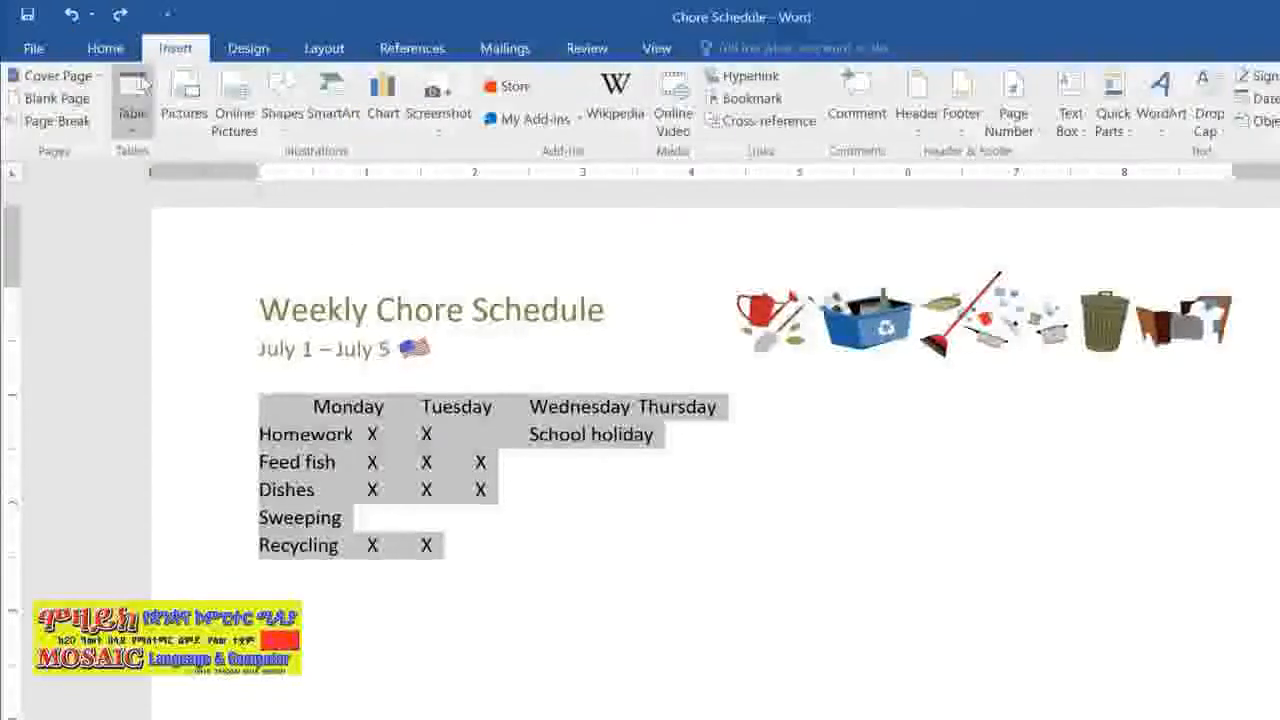
pyautogui.click(146, 86)
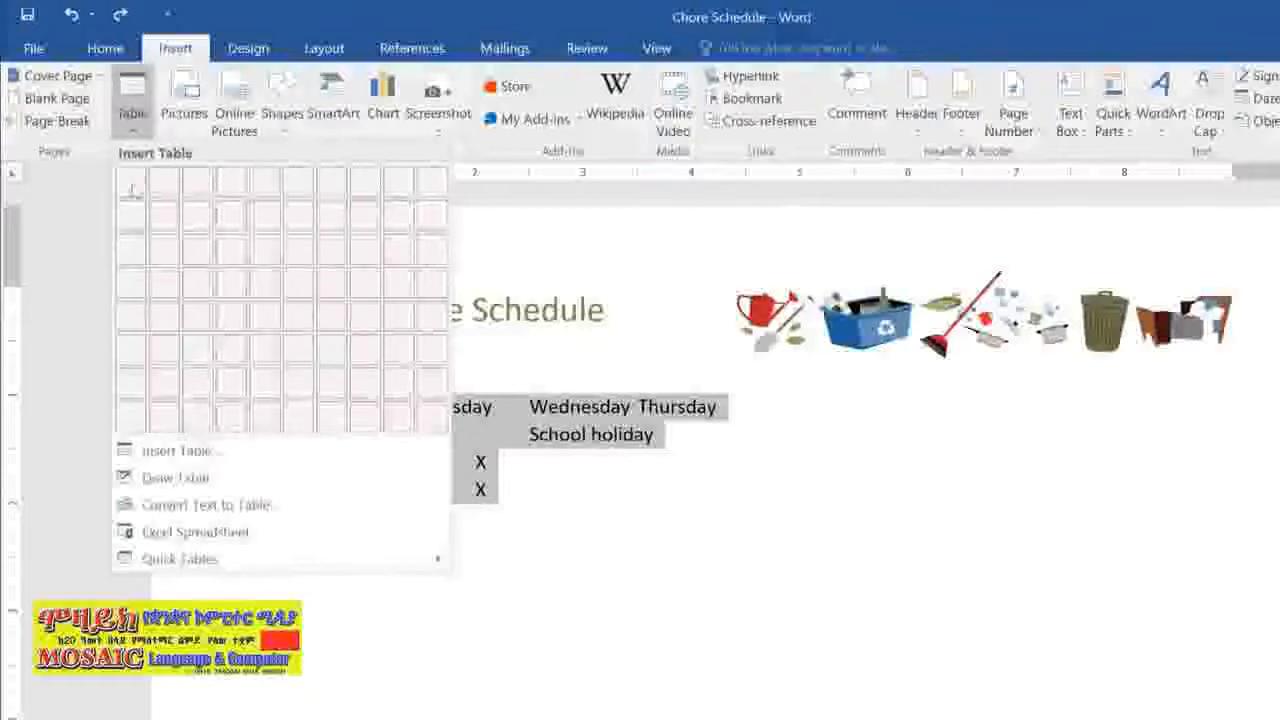
pyautogui.click(134, 507)
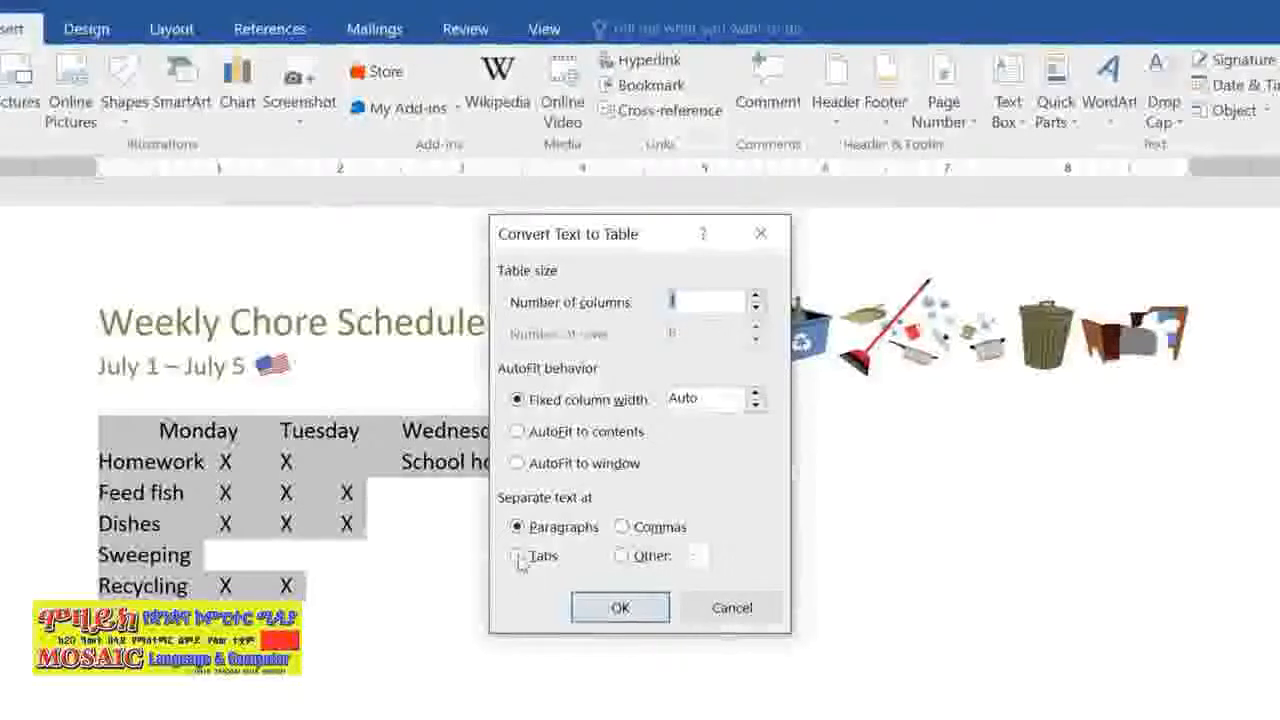
pyautogui.click(517, 557)
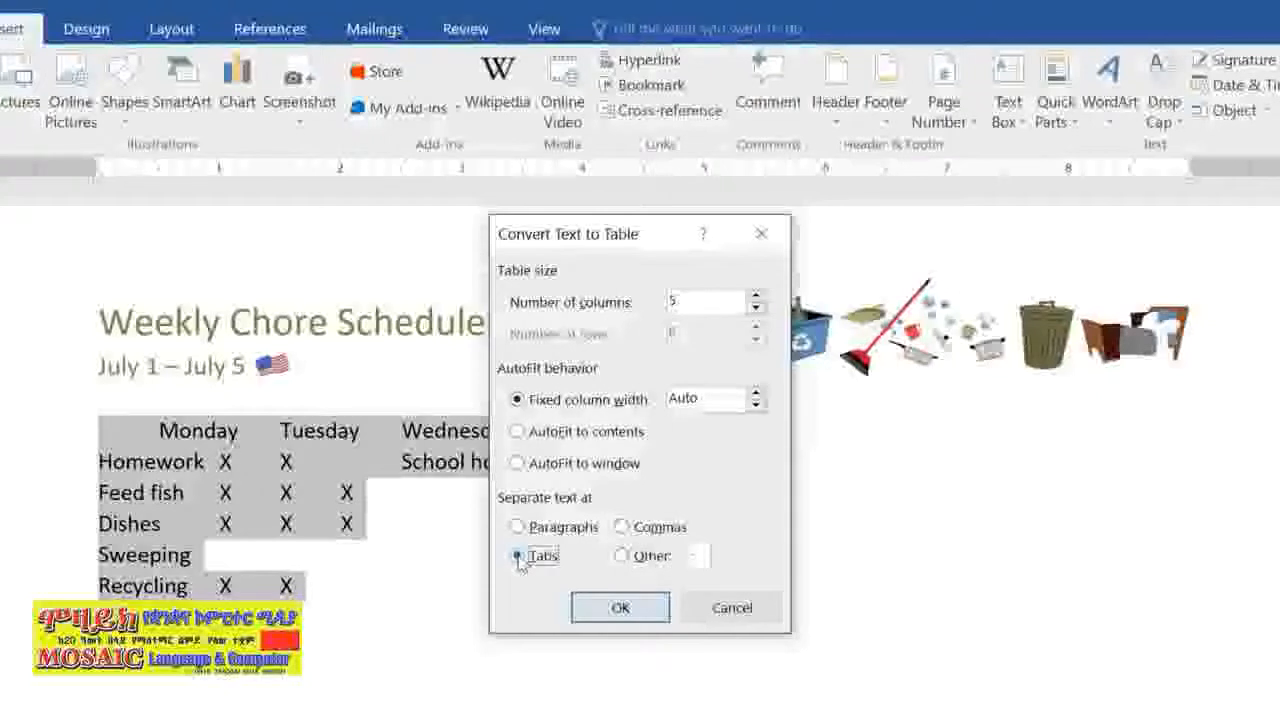
pyautogui.click(590, 607)
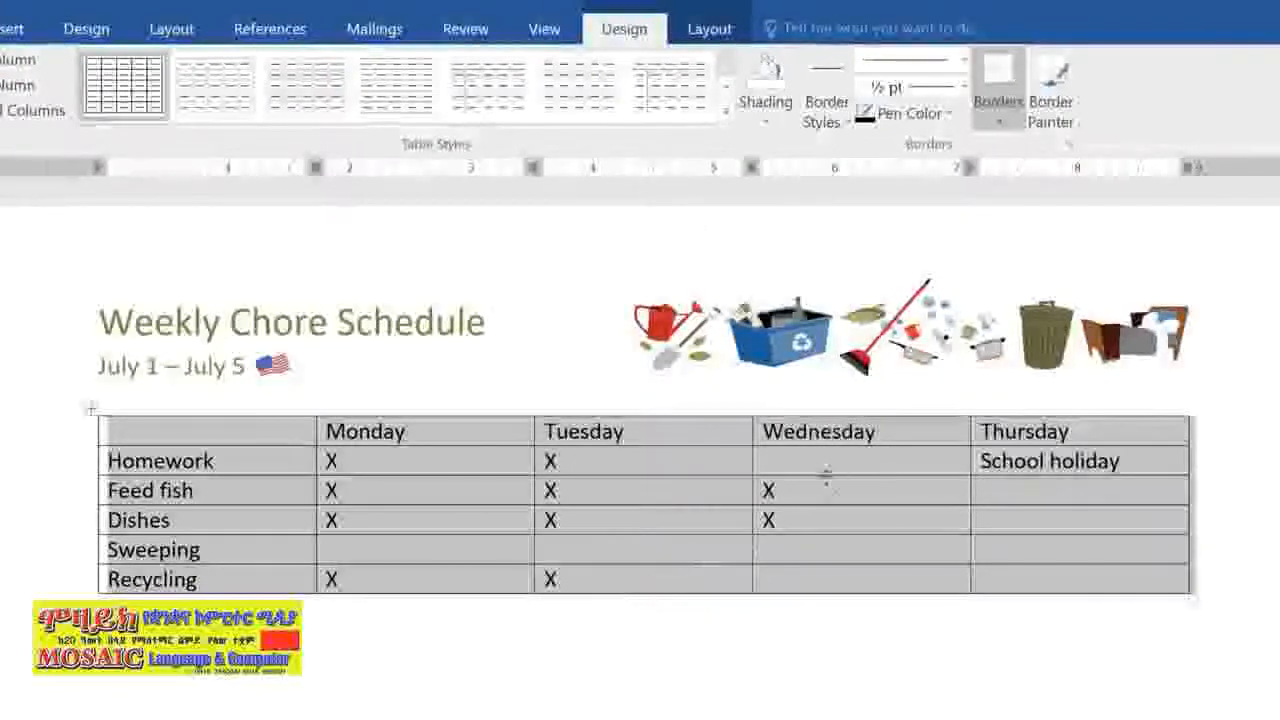
# Step: Mark Homework and Sweeping with X under Wednesday, and add a column headed Friday after Thursday
pyautogui.click(843, 463)
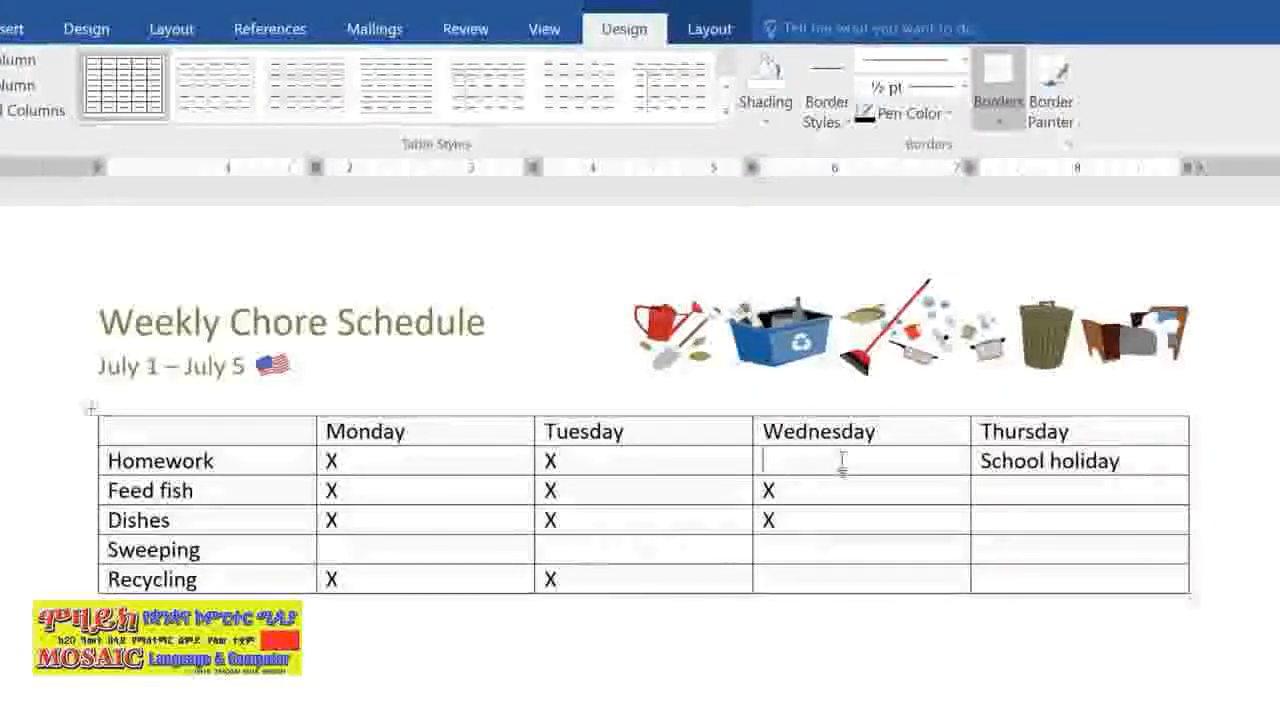
pyautogui.press('Down')
pyautogui.press('Down')
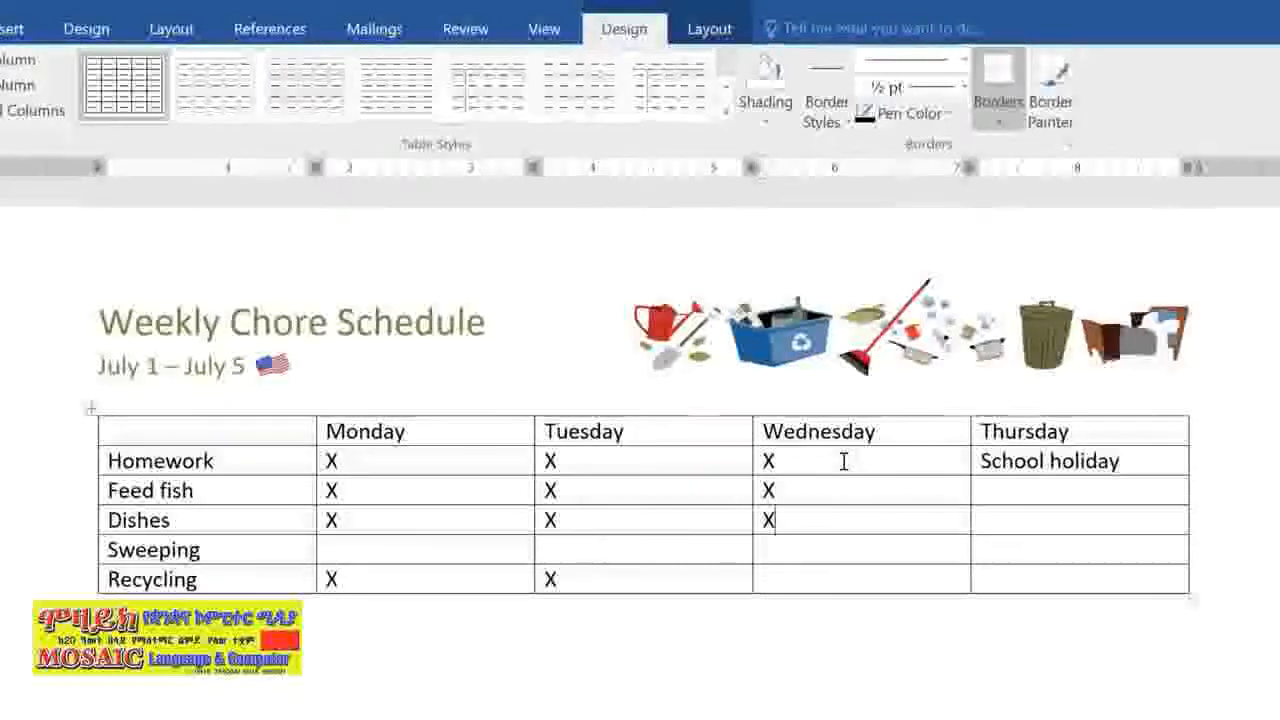
pyautogui.write('X')
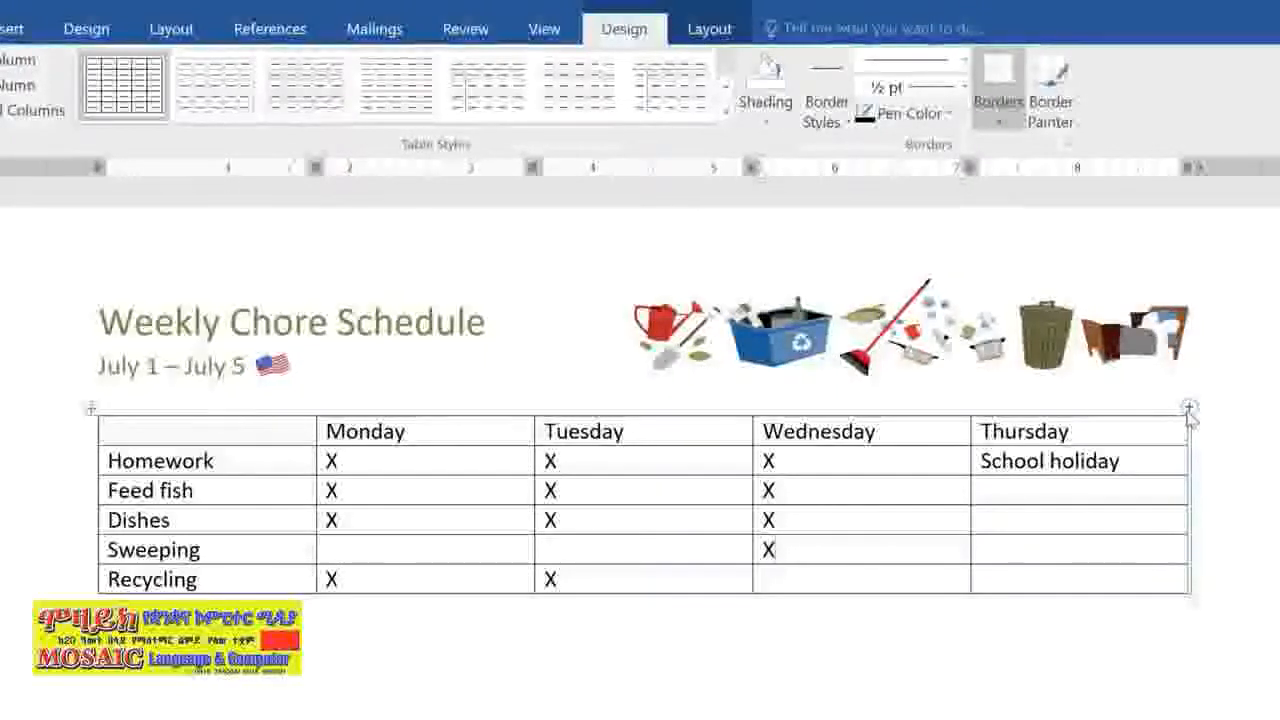
pyautogui.click(1189, 408)
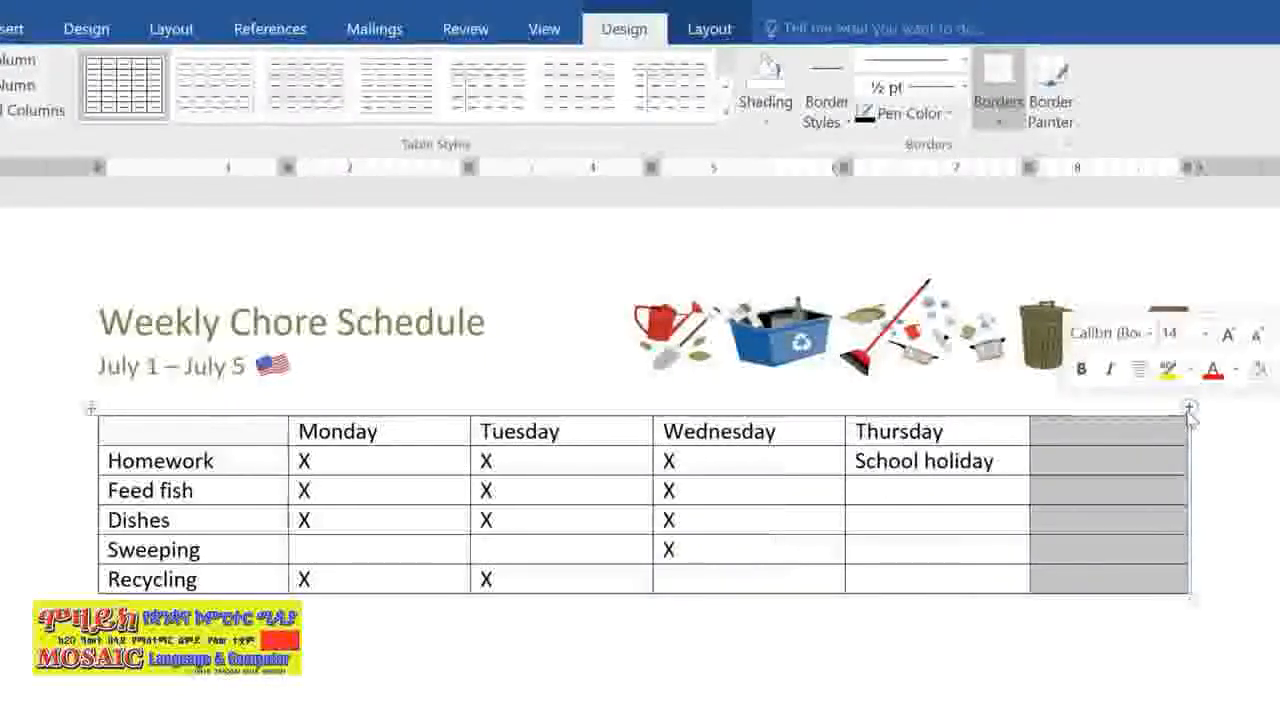
pyautogui.write('Friday')
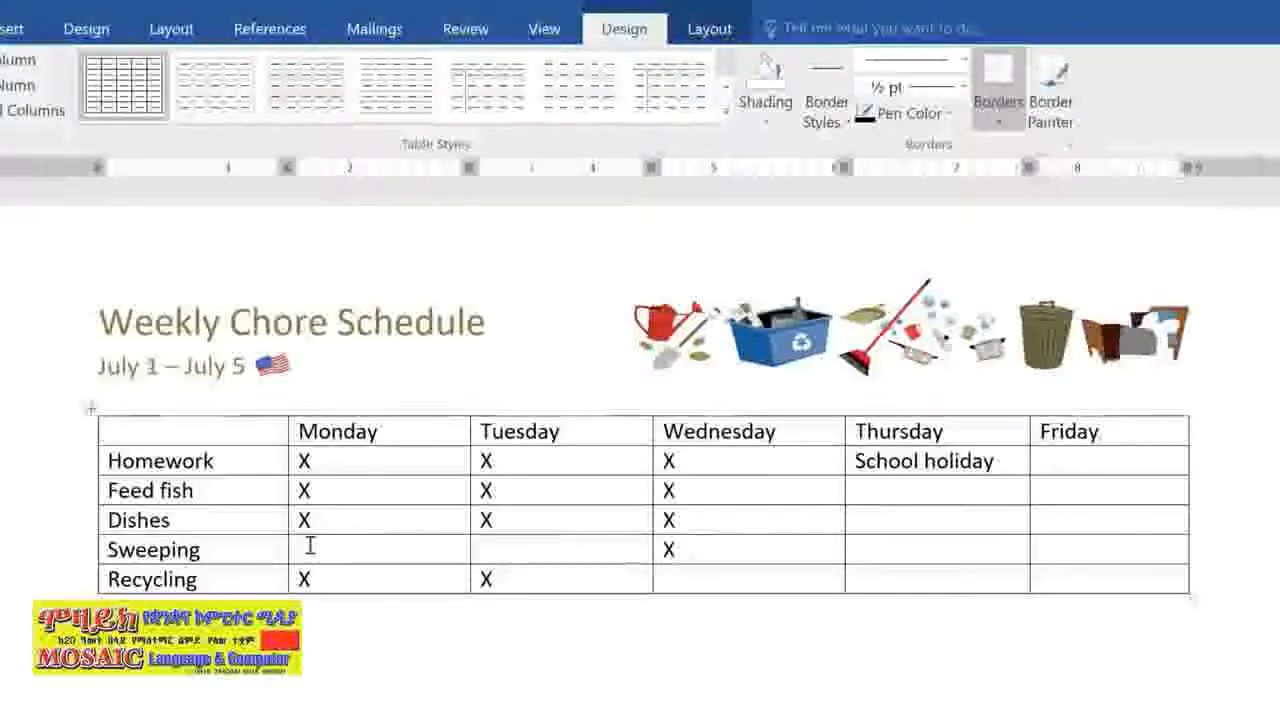
# Step: Delete the entire Sweeping row from the table
pyautogui.click(267, 546)
pyautogui.rightClick(267, 546)
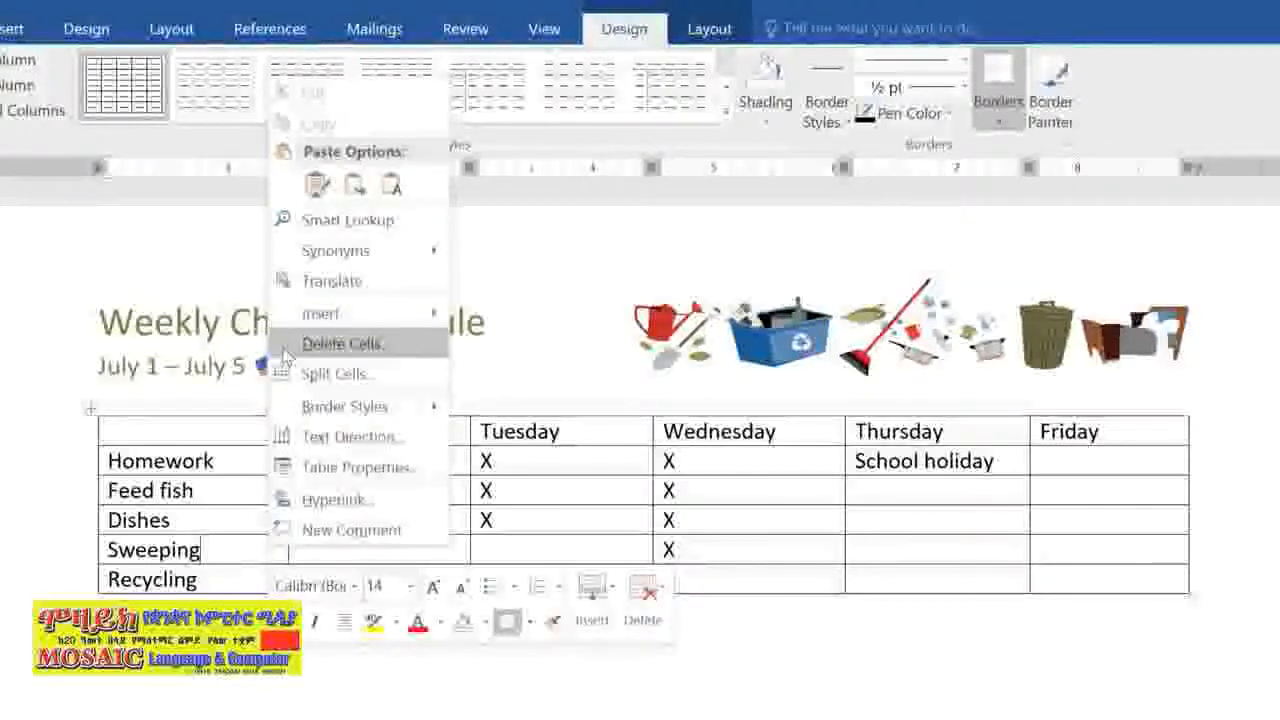
pyautogui.click(340, 343)
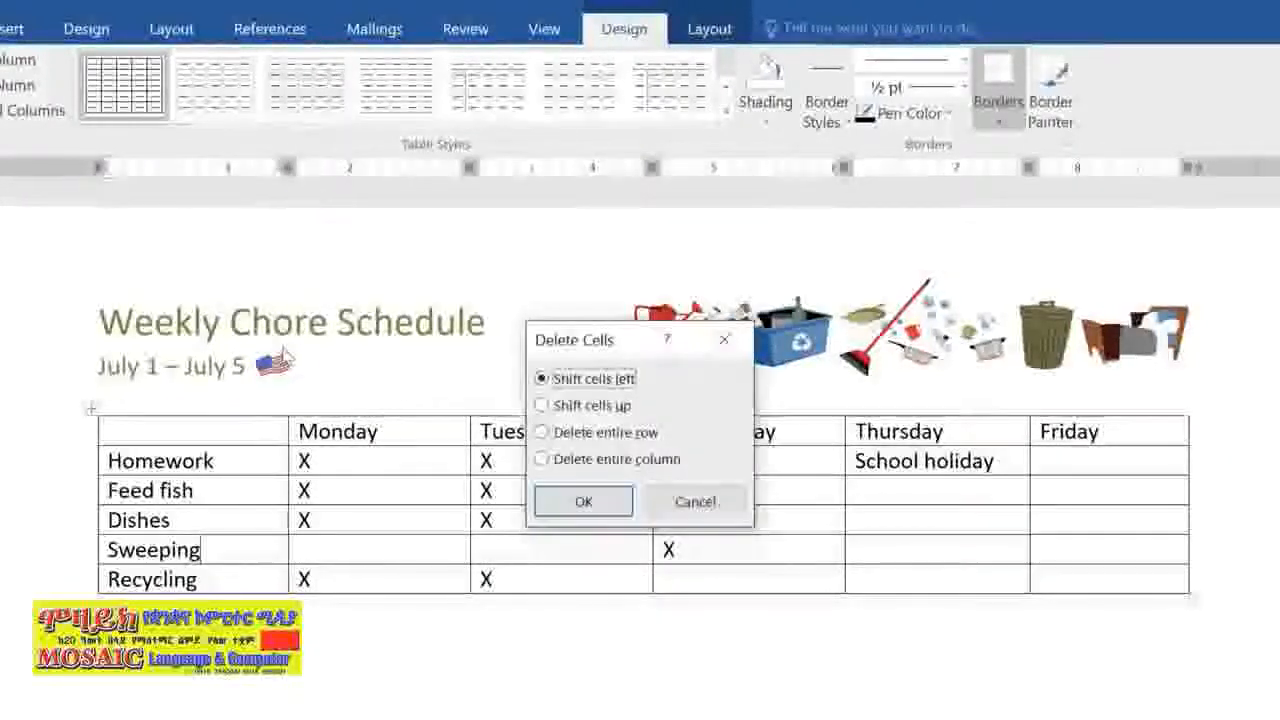
pyautogui.click(541, 433)
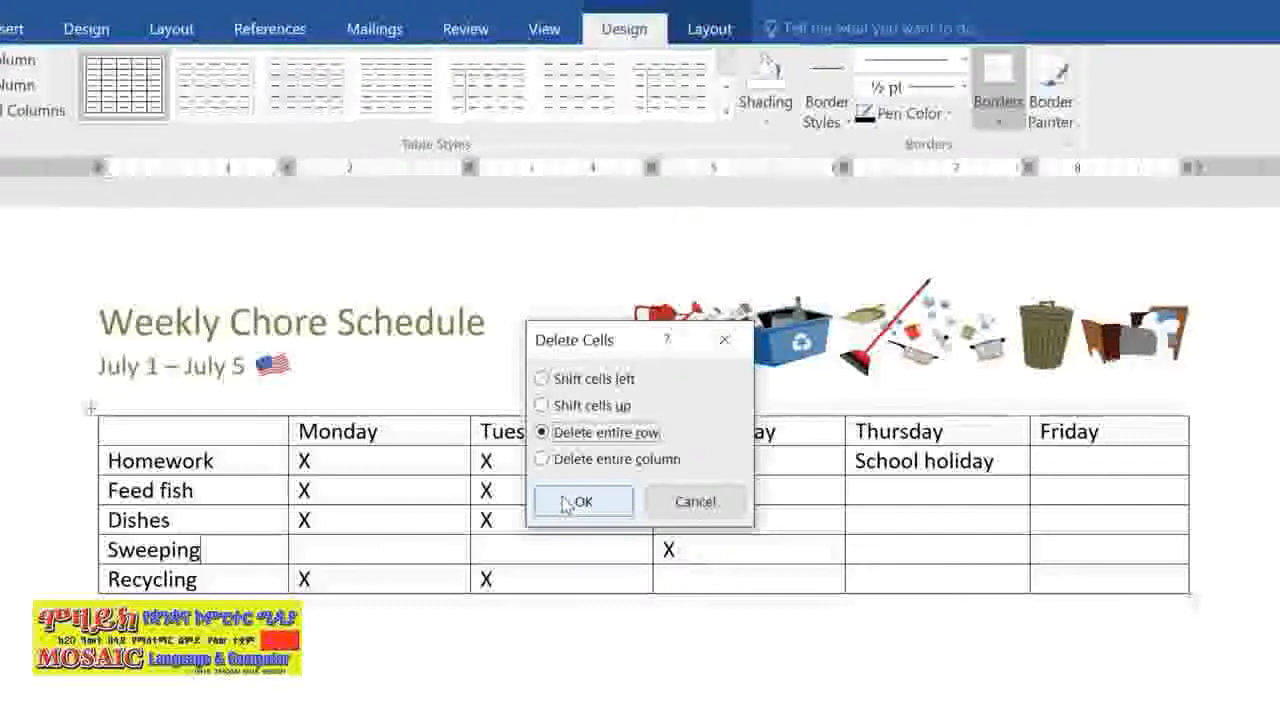
pyautogui.click(580, 502)
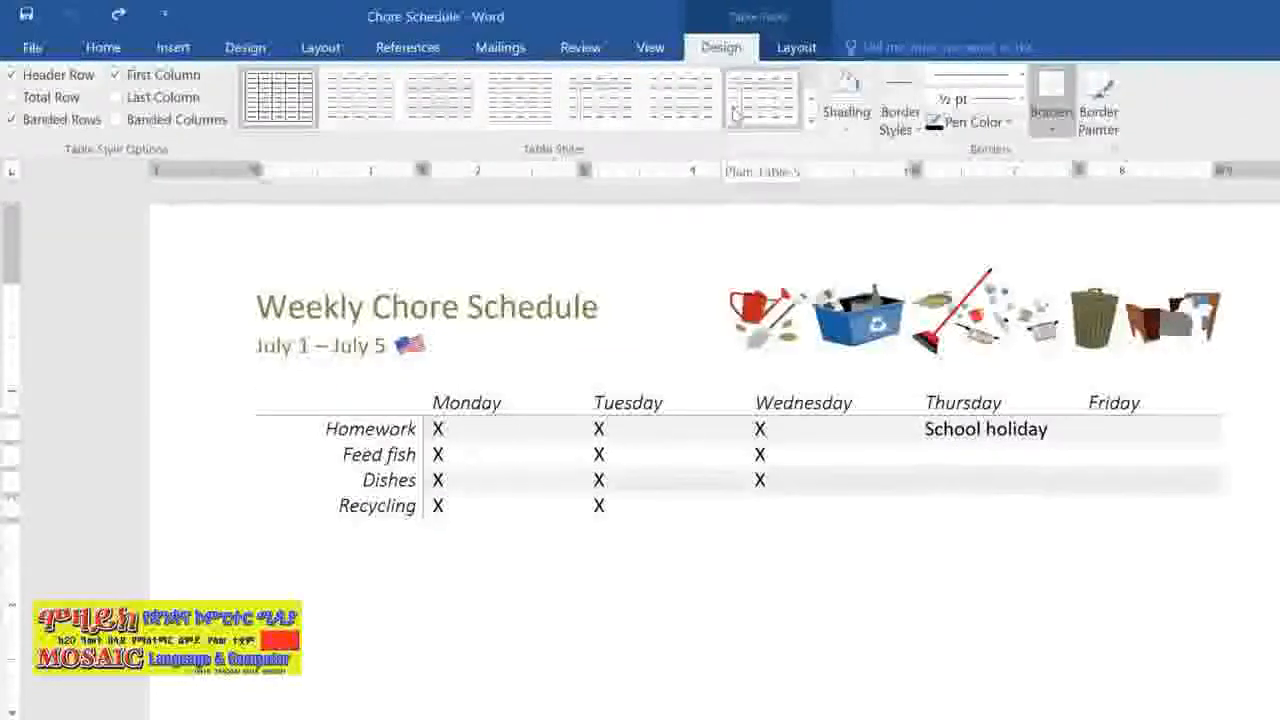
# Step: Apply the dark blue grid table style with a solid header row and solid first column to the chore table
pyautogui.click(812, 120)
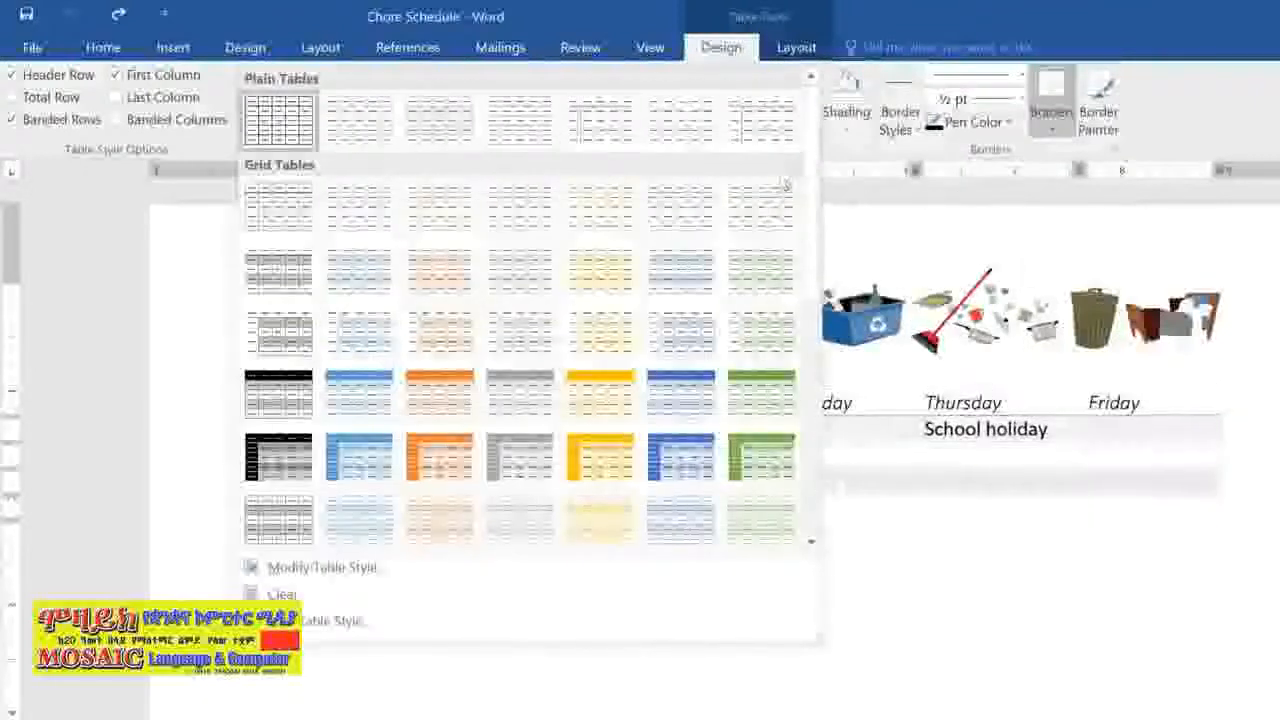
pyautogui.click(680, 452)
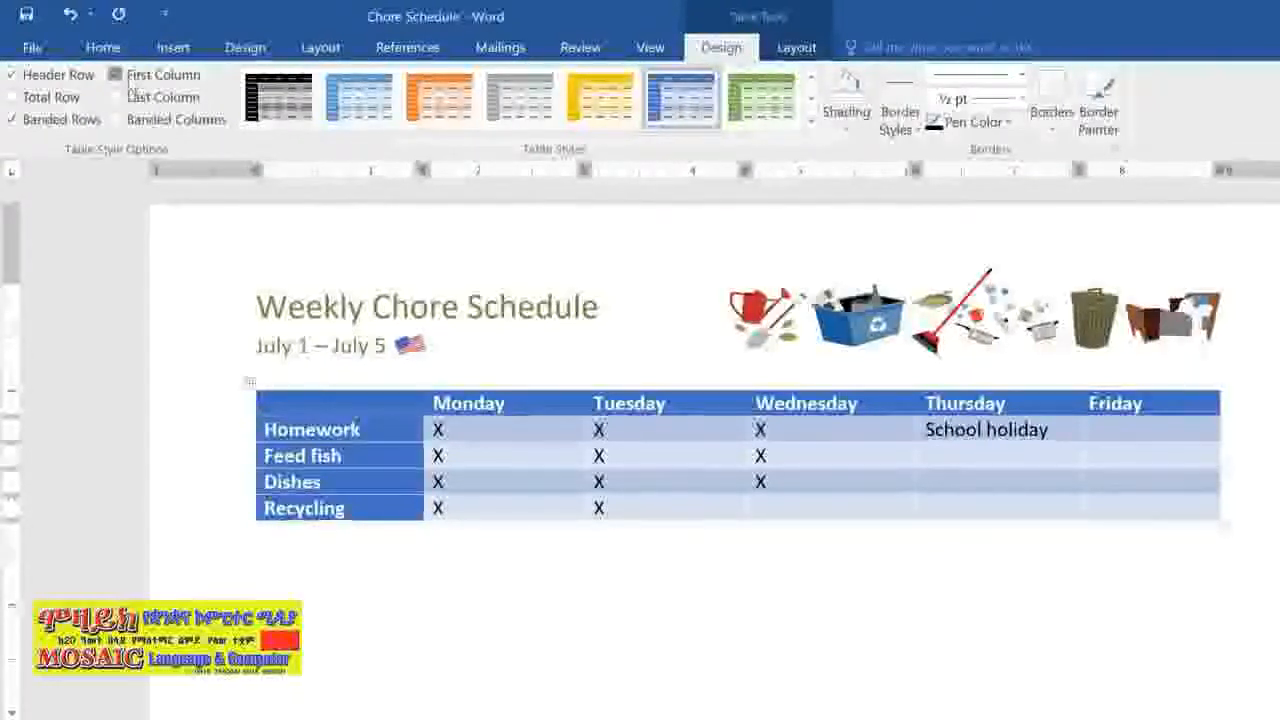
# Step: Switch the table's First Column and Header Row formatting off and back on to compare their effect
pyautogui.click(129, 86)
pyautogui.click(128, 84)
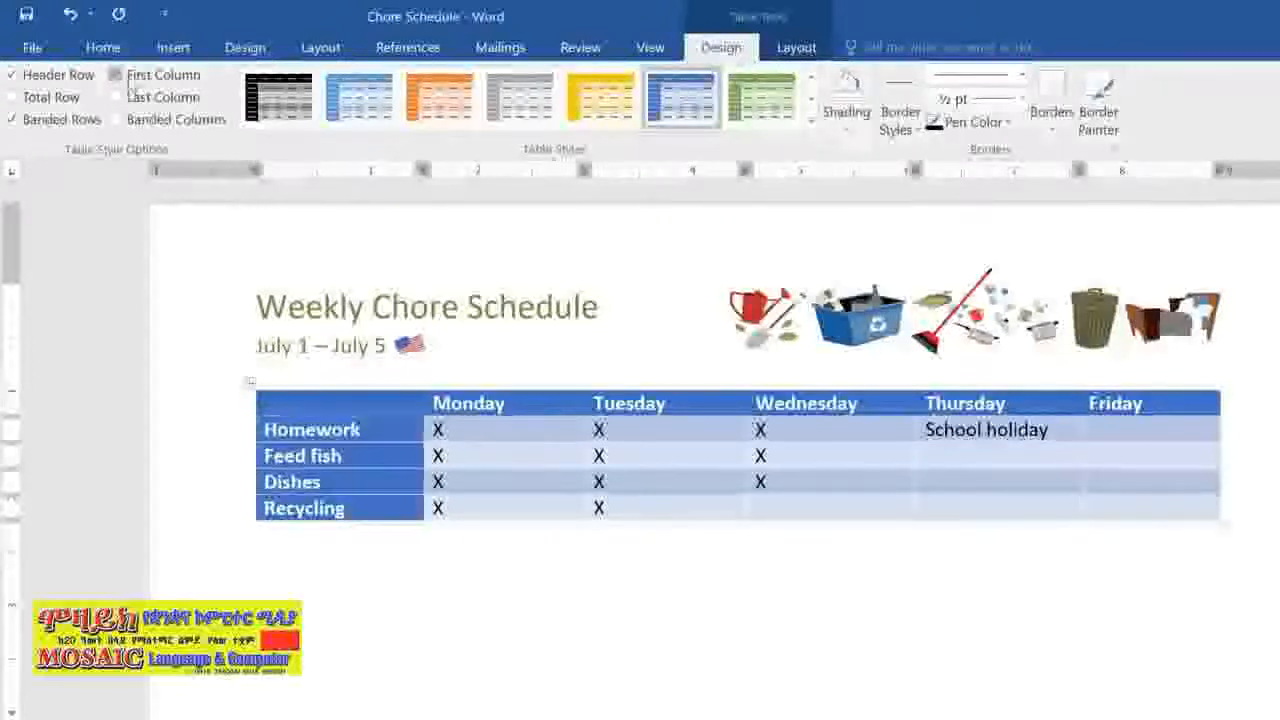
pyautogui.click(86, 83)
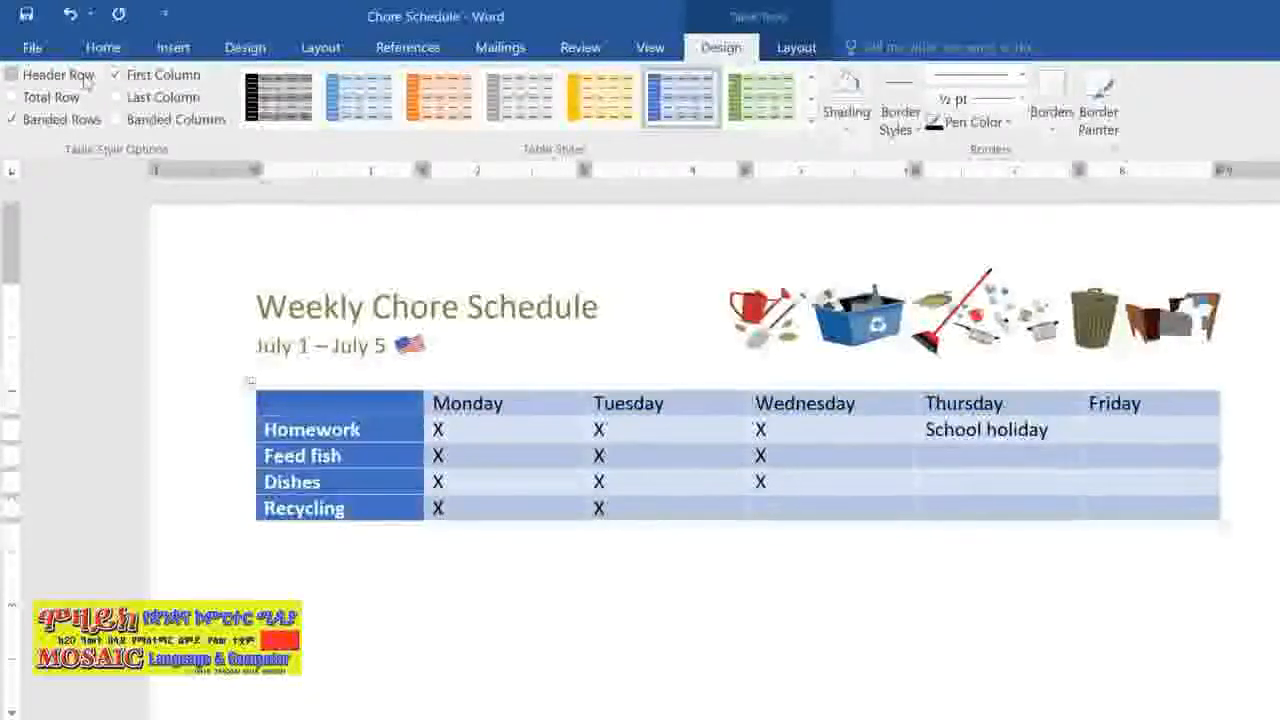
pyautogui.click(86, 83)
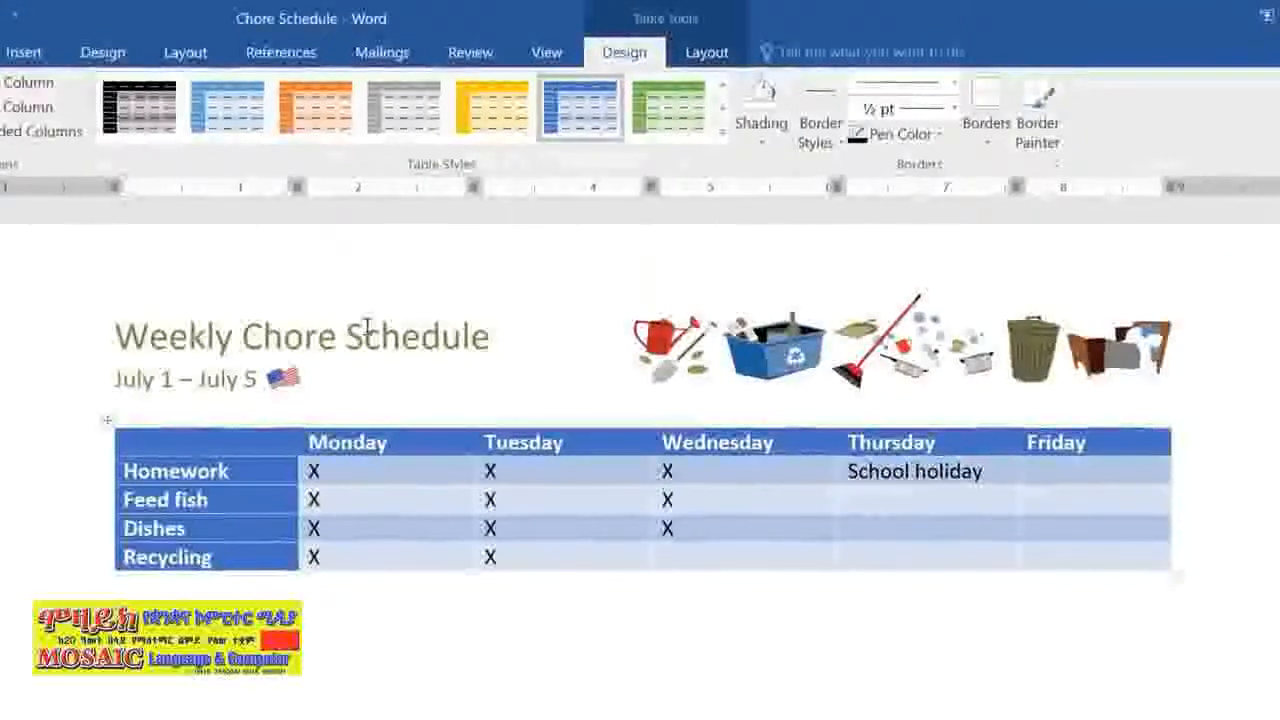
# Step: Apply a gold, dotted 1 ½ pt outside border around the Thursday and Friday cells of the Homework row
pyautogui.moveTo(846, 469); pyautogui.dragTo(1087, 477)
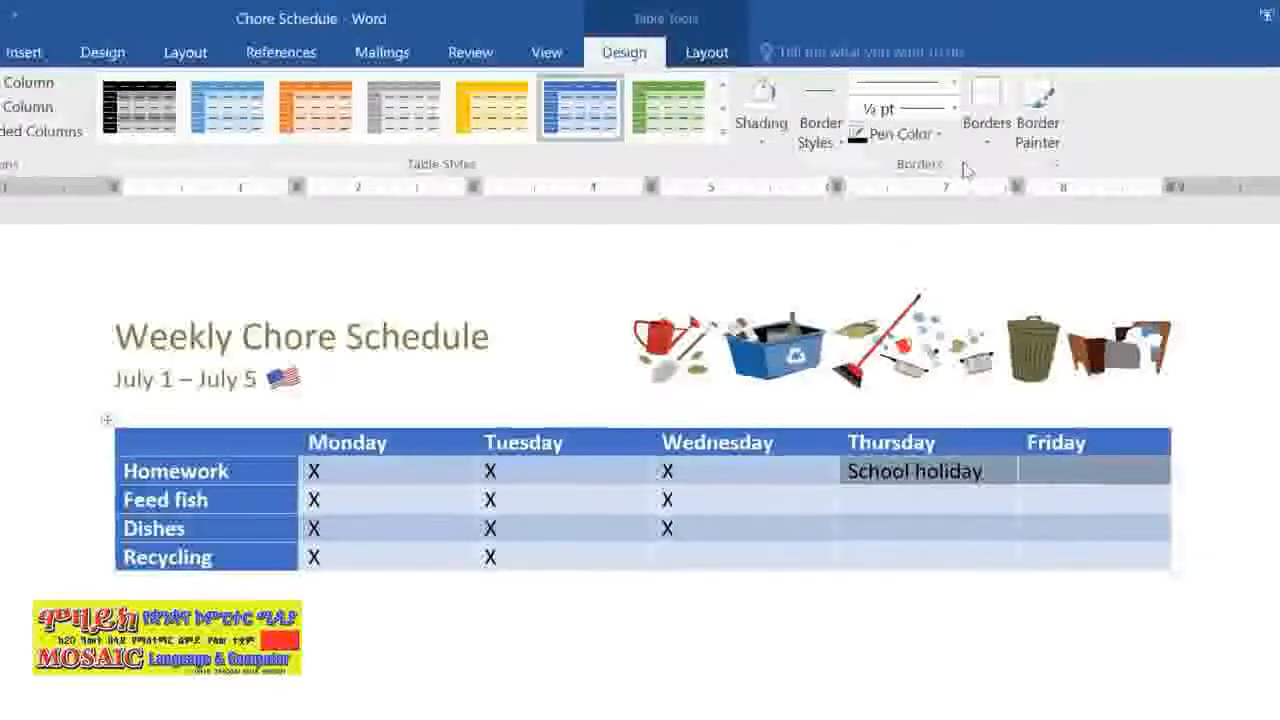
pyautogui.click(955, 84)
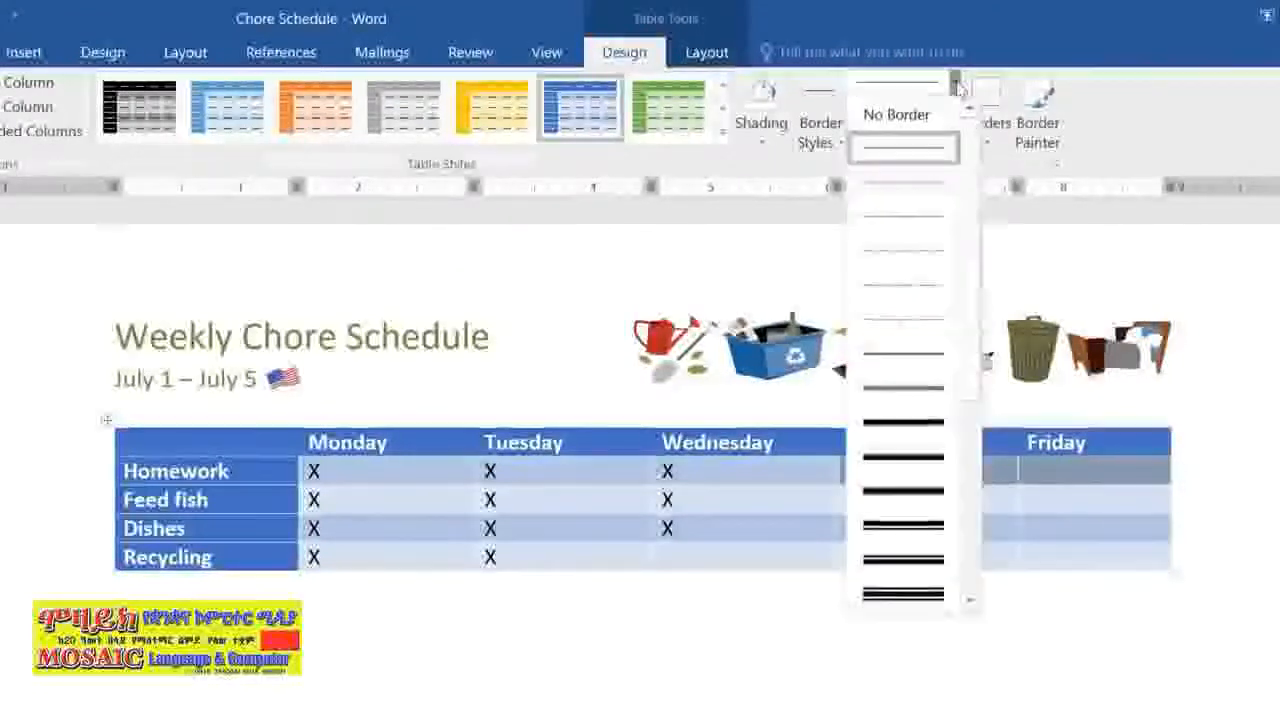
pyautogui.click(912, 185)
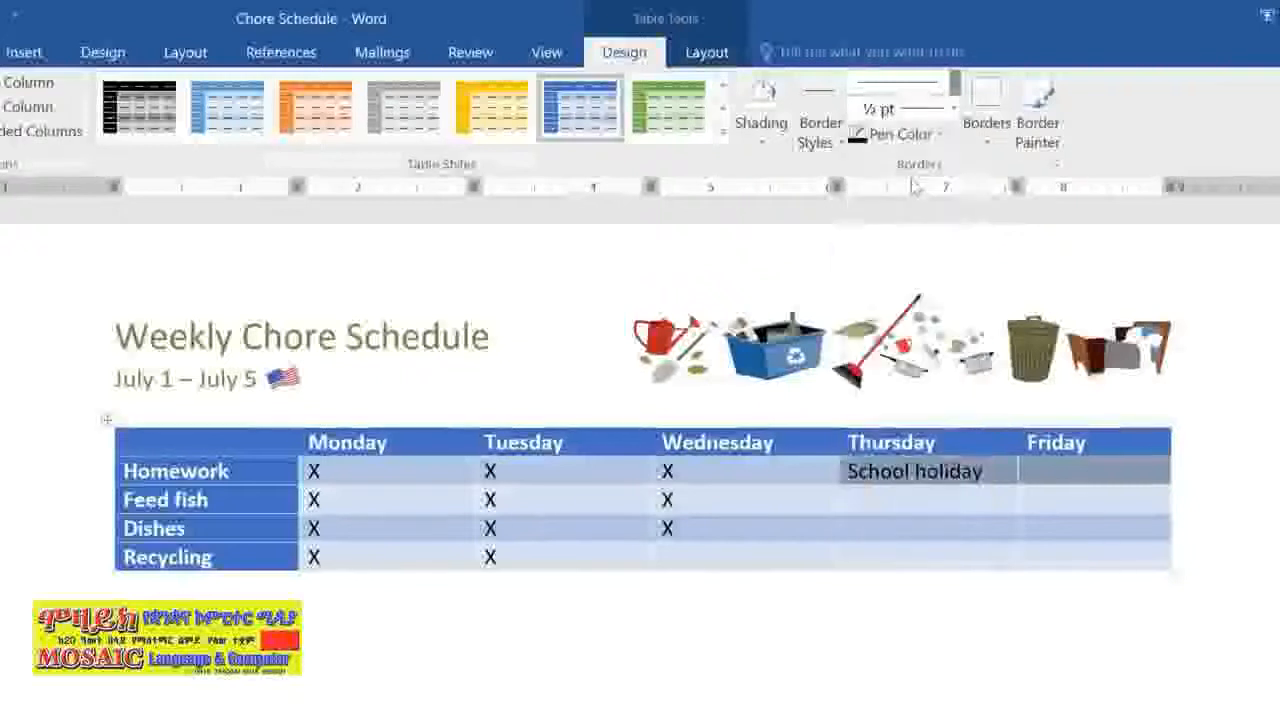
pyautogui.click(953, 109)
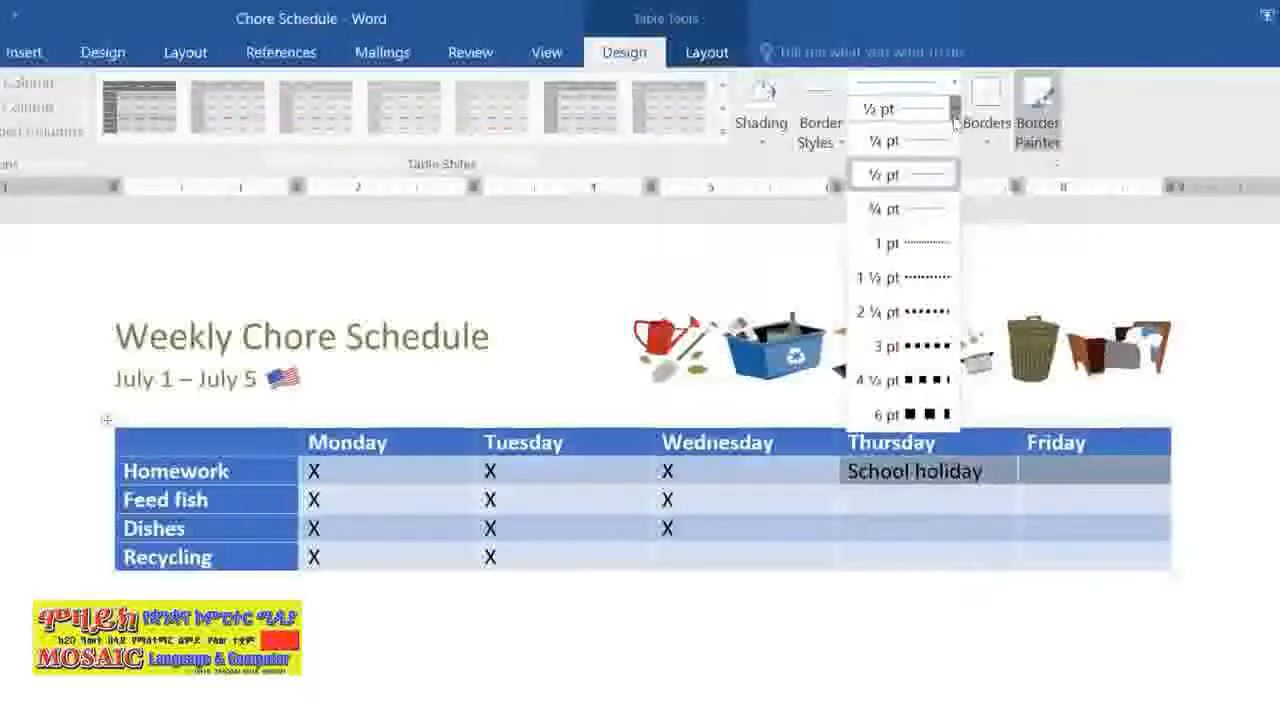
pyautogui.click(915, 277)
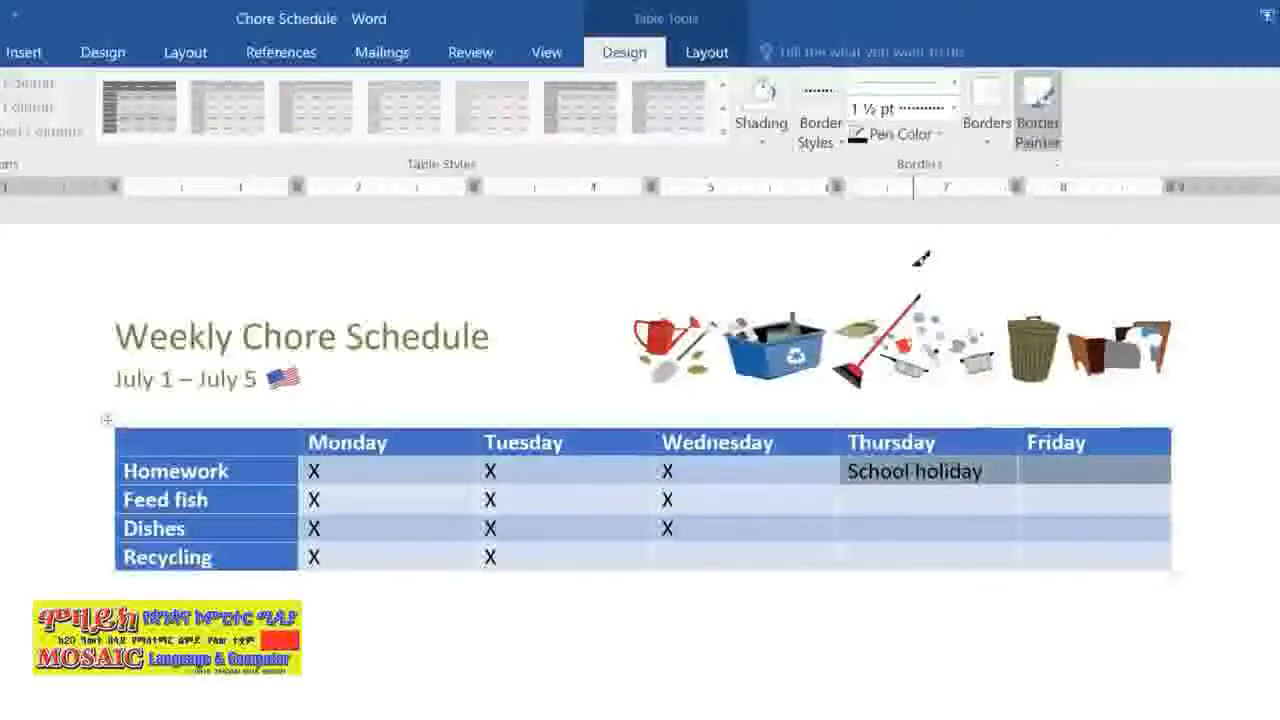
pyautogui.click(914, 134)
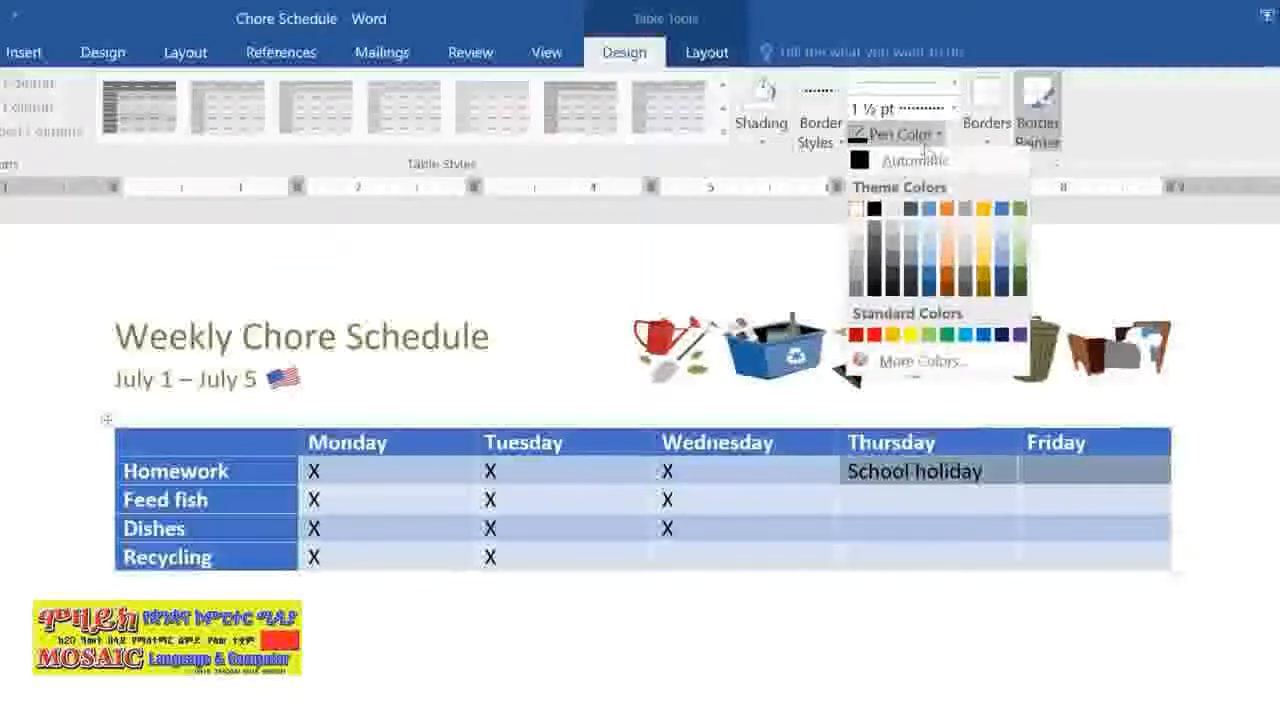
pyautogui.click(983, 208)
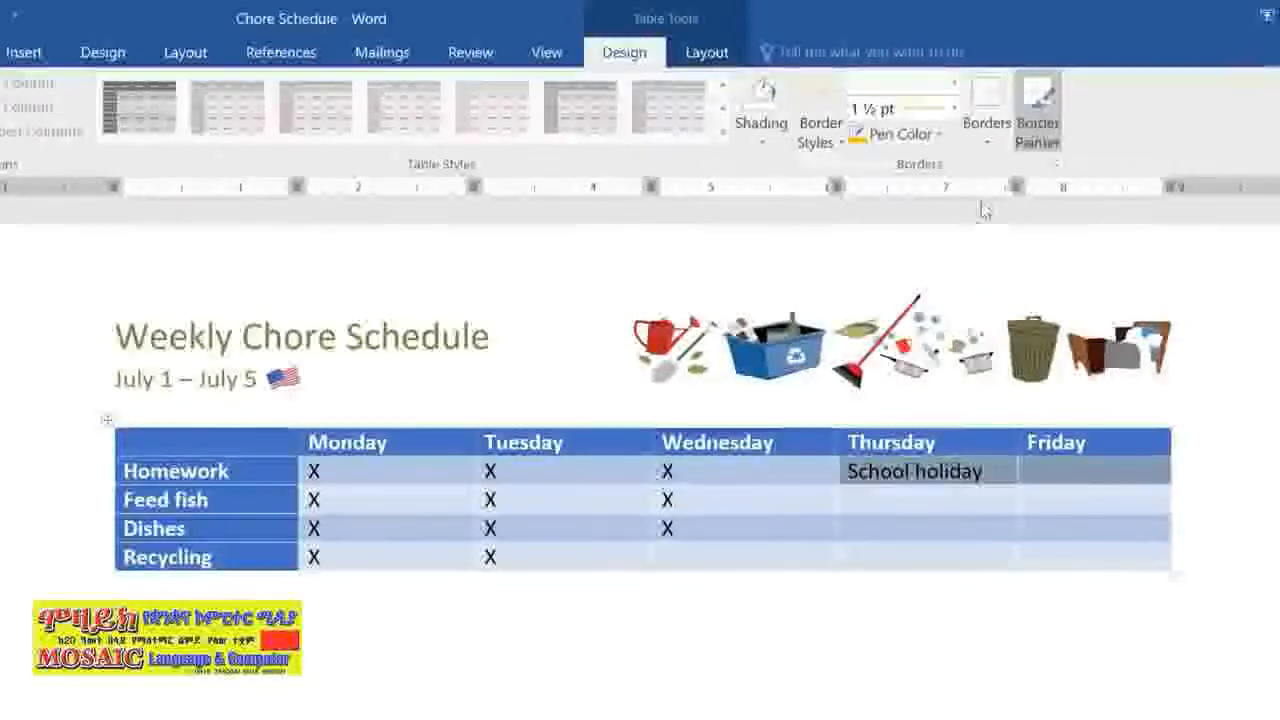
pyautogui.click(985, 146)
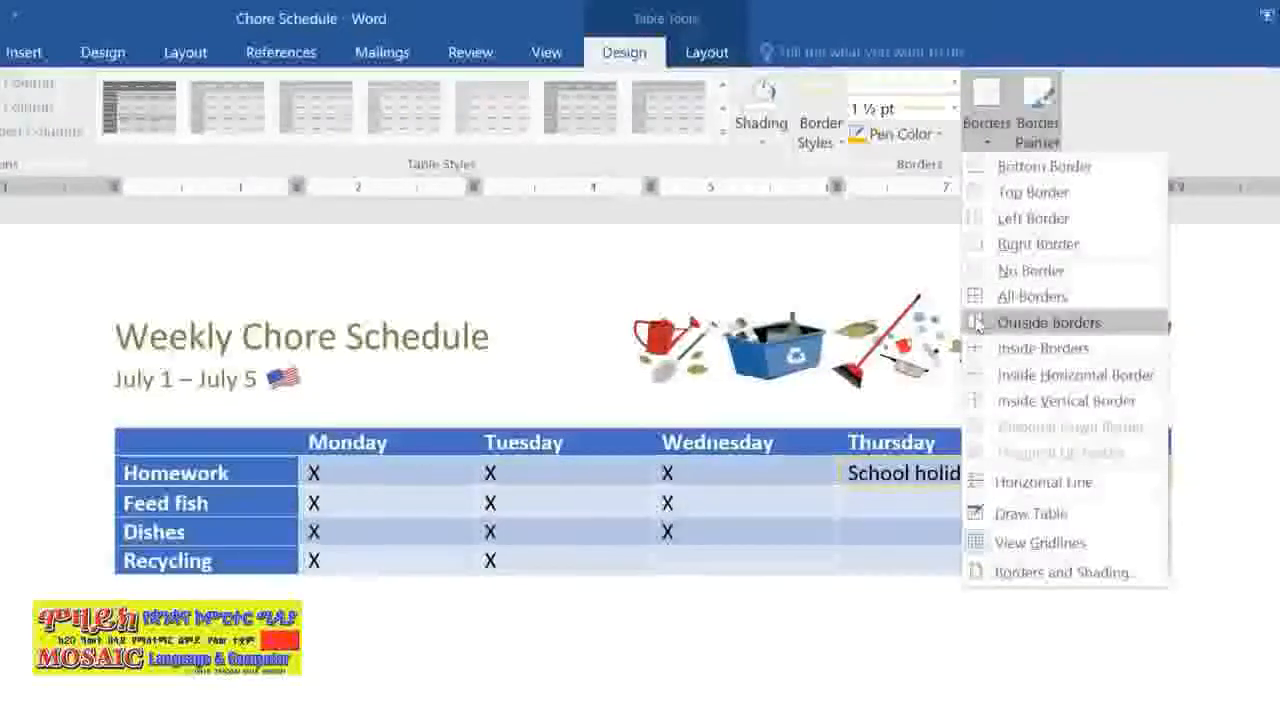
pyautogui.click(978, 322)
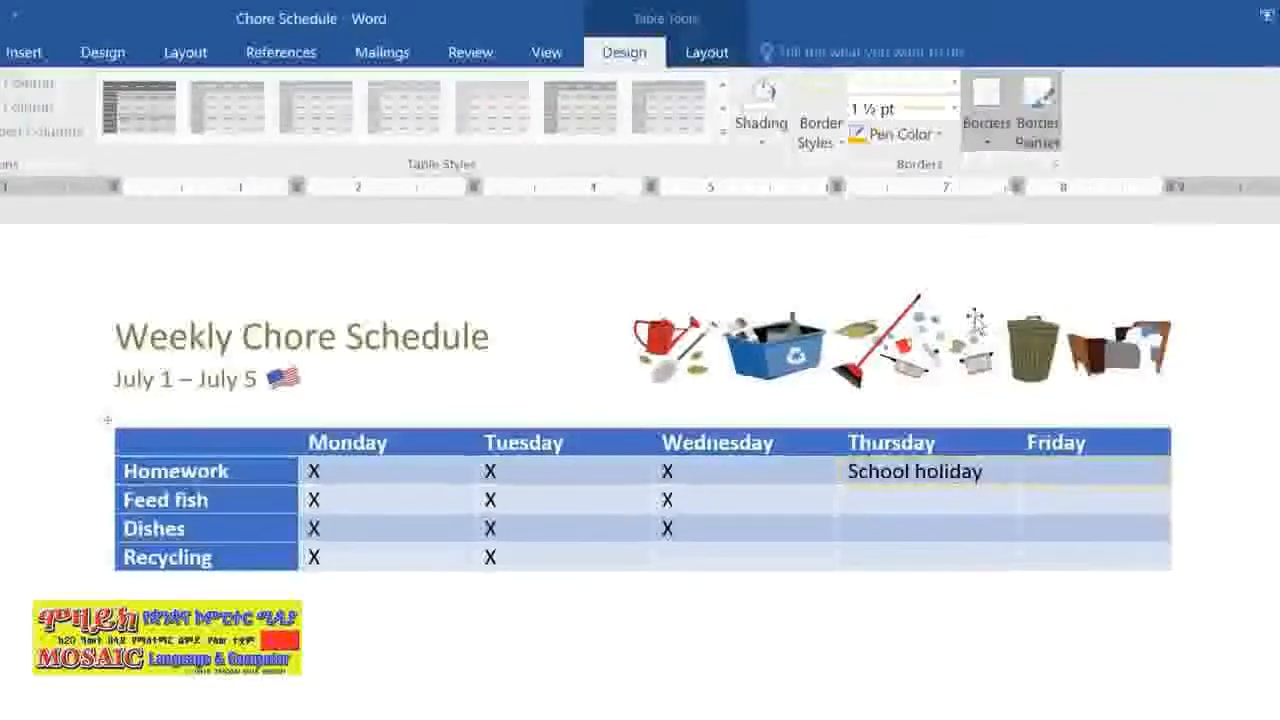
pyautogui.click(1039, 473)
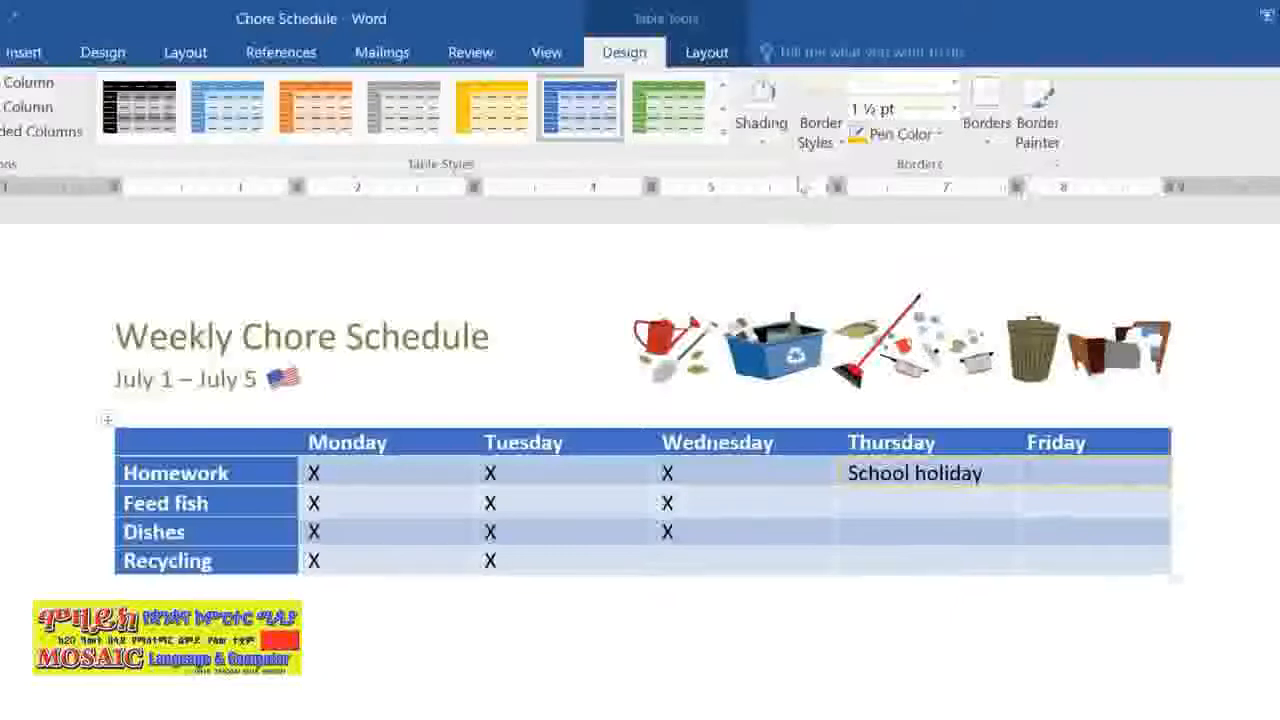
# Step: Stretch the Recycling row to about 1.12" high and distribute the height evenly across all table rows
pyautogui.click(707, 54)
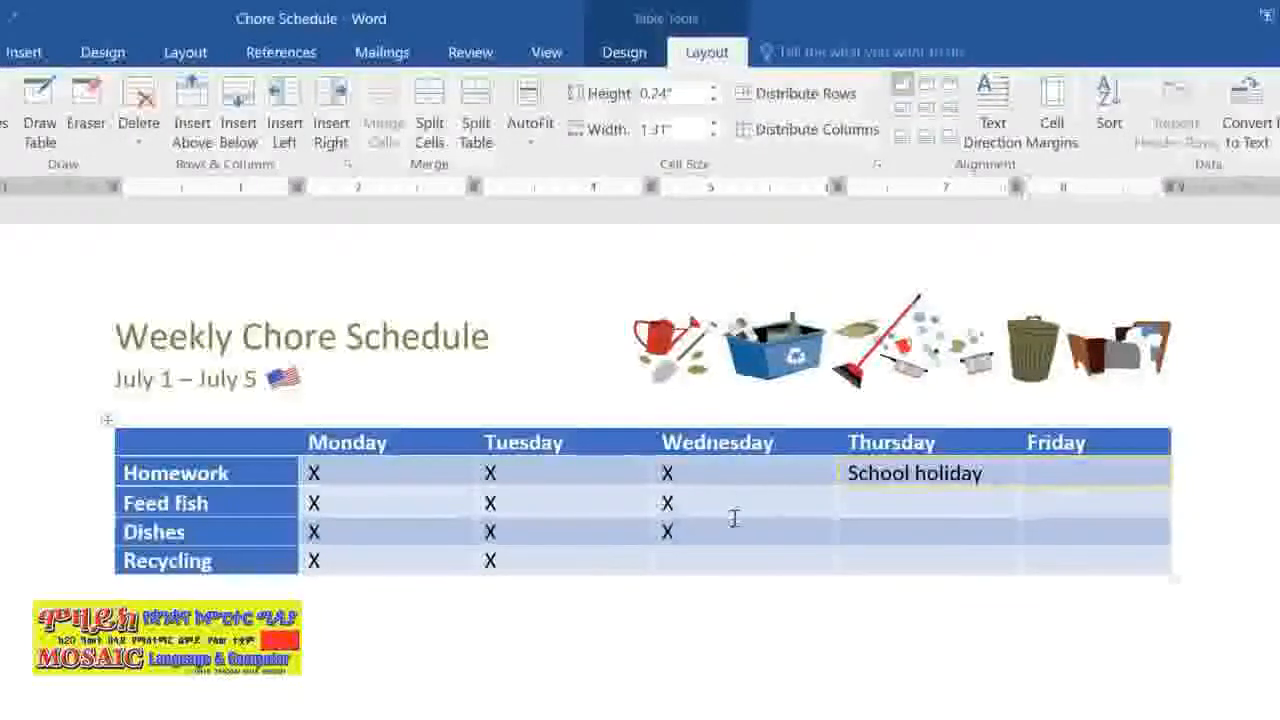
pyautogui.click(733, 558)
pyautogui.moveTo(733, 567); pyautogui.dragTo(730, 676)
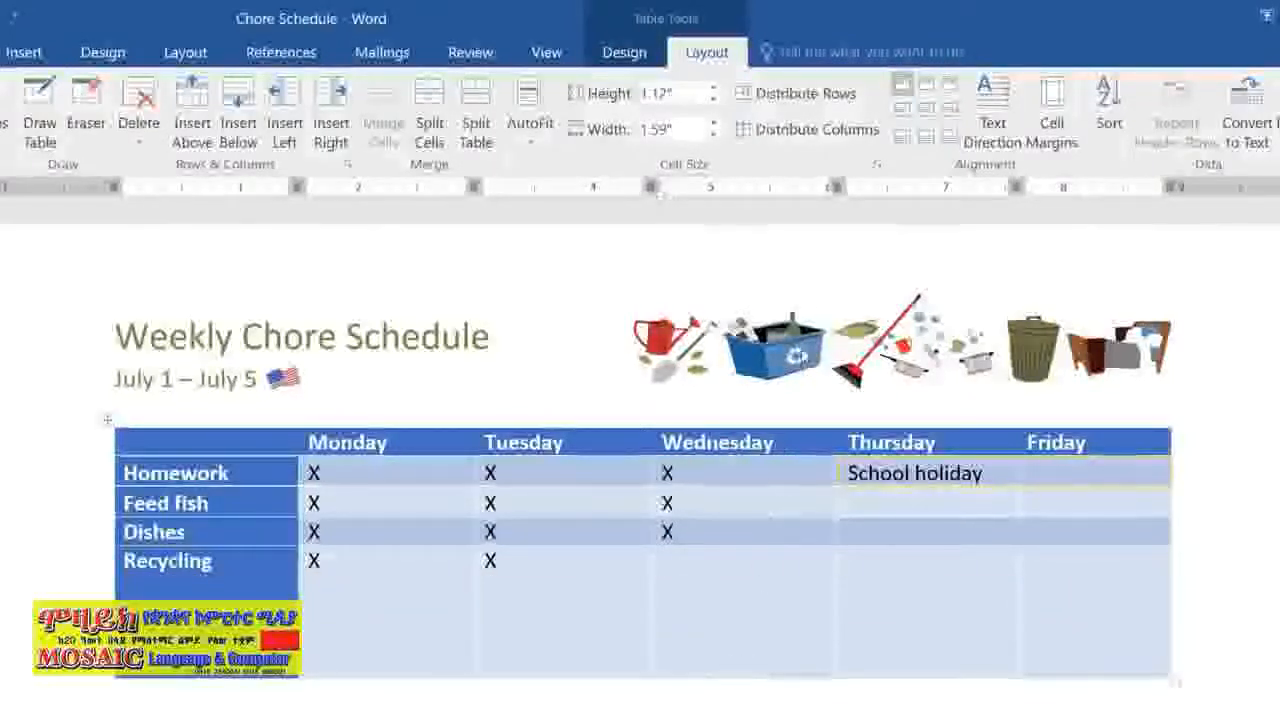
pyautogui.click(838, 100)
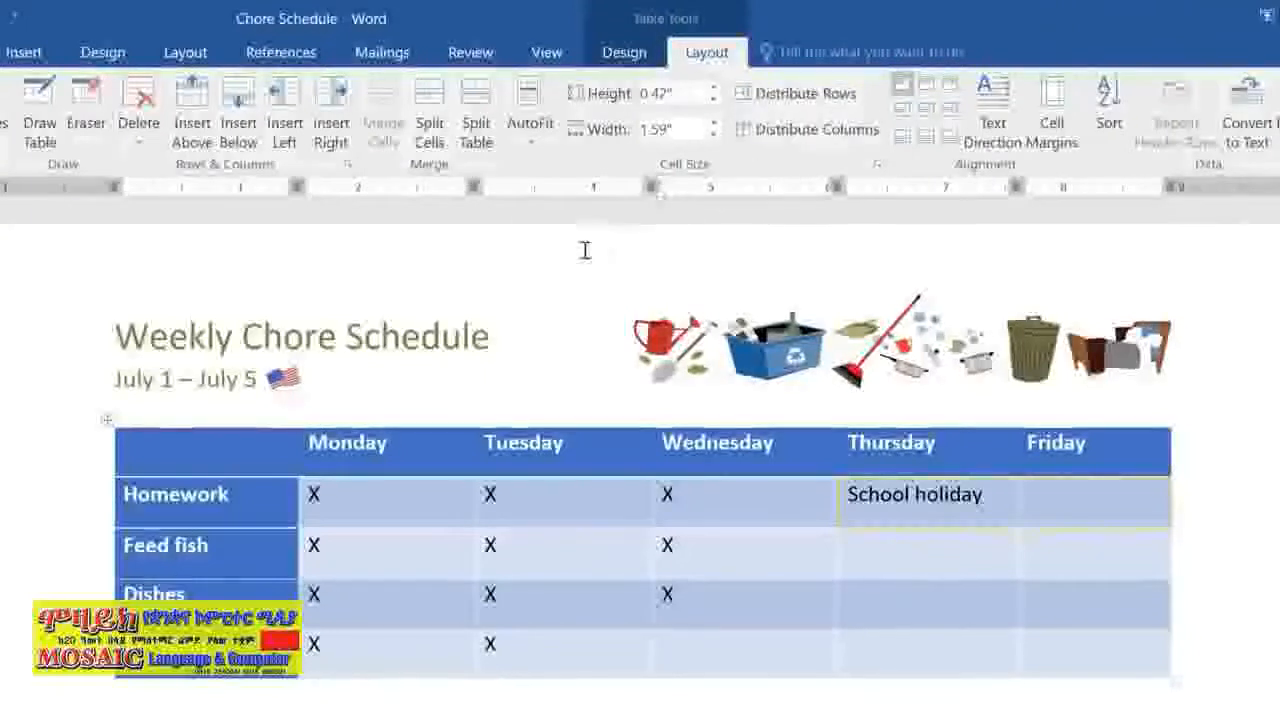
# Step: Try top-center and right-side alignments on the whole table's text, settling on centering it horizontally and vertically in every cell
pyautogui.click(109, 421)
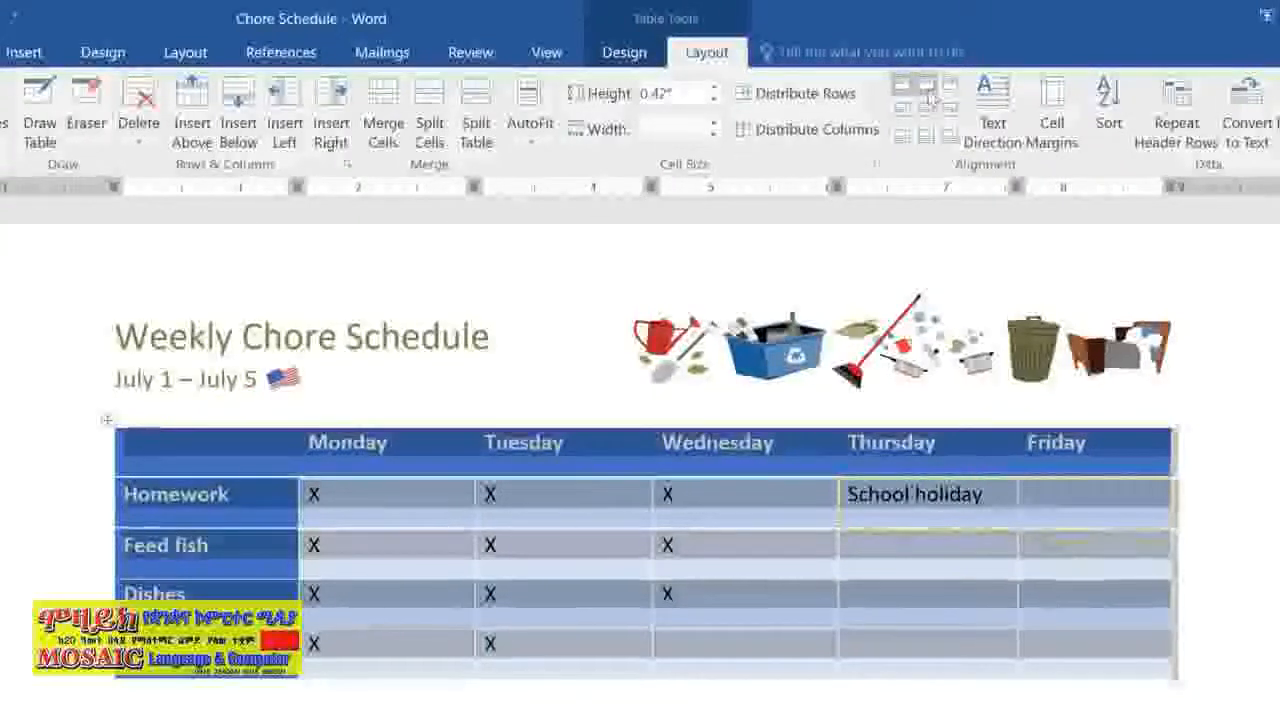
pyautogui.click(928, 88)
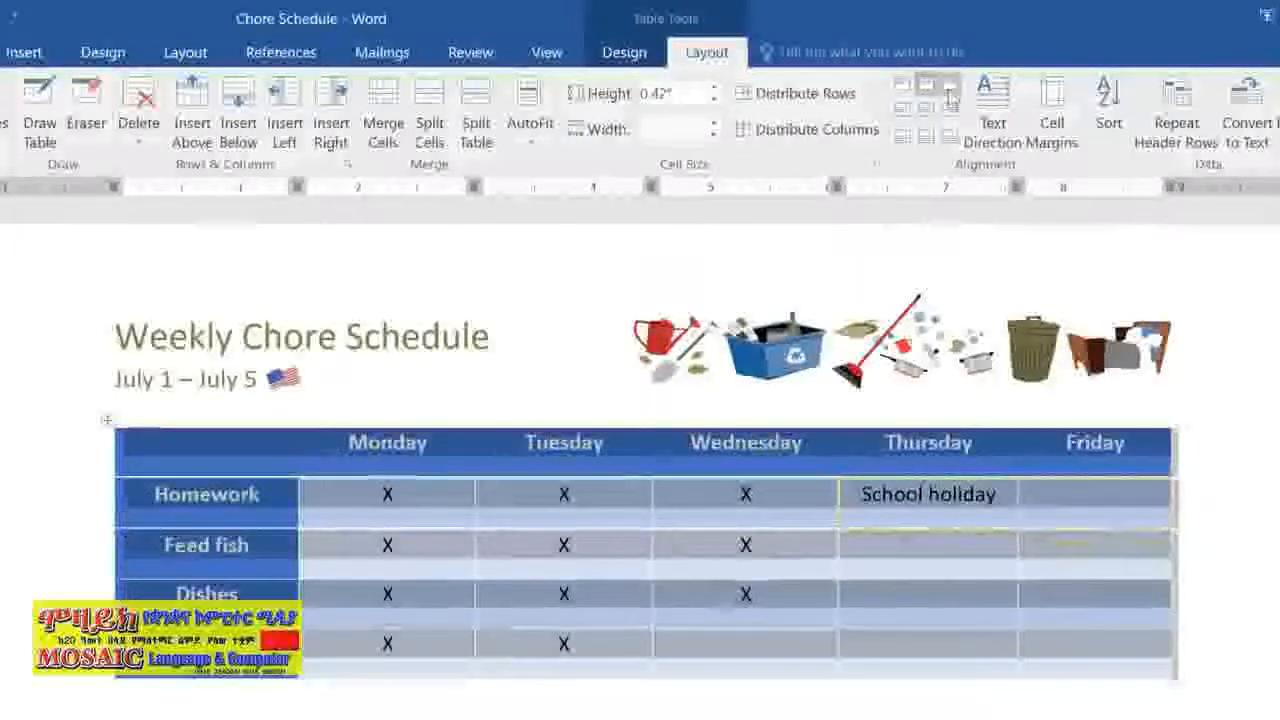
pyautogui.click(950, 88)
pyautogui.click(950, 112)
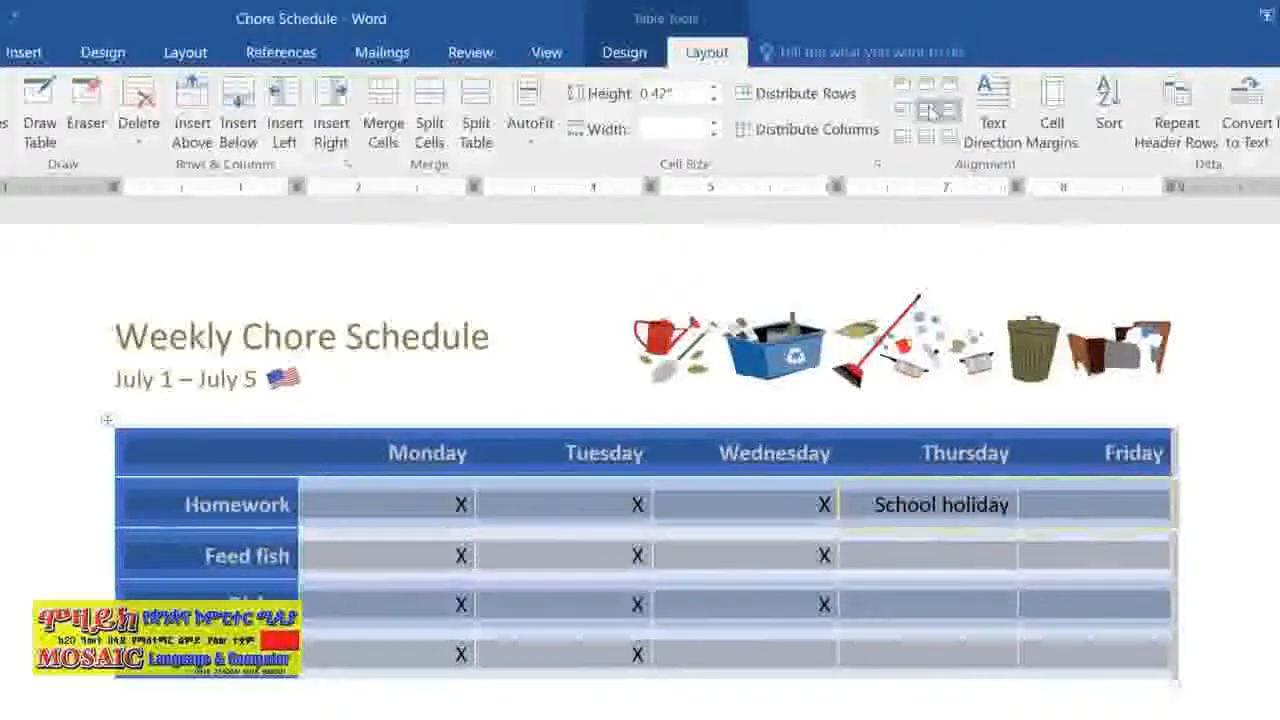
pyautogui.click(928, 112)
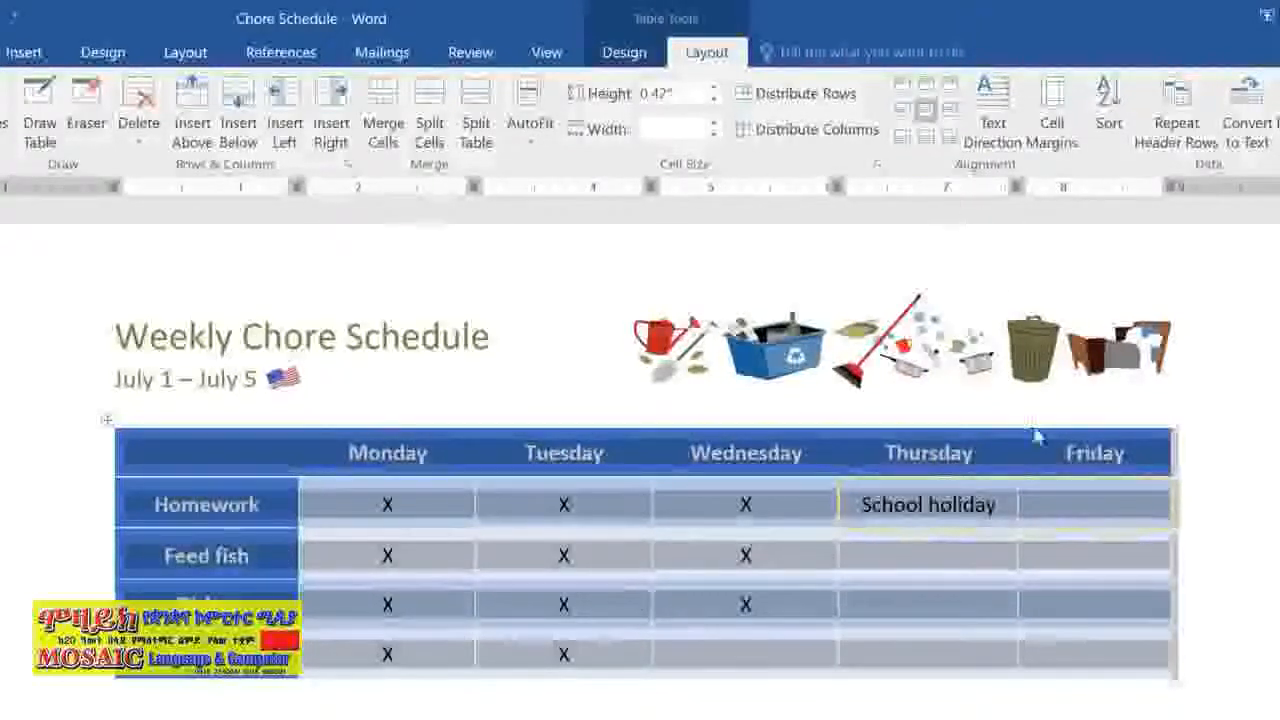
# Step: Merge the Thursday and Friday cells of the Homework row into one "School holiday" cell and place the cursor in the table's empty header cell
pyautogui.click(1047, 505)
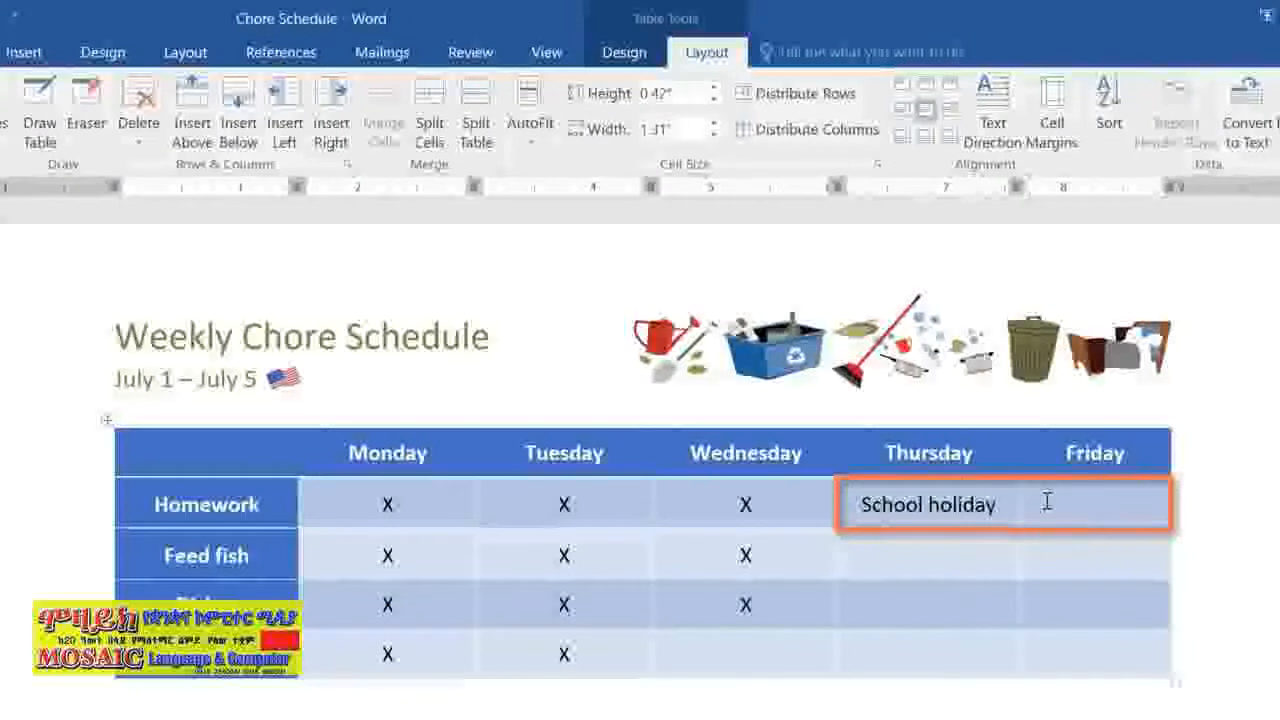
pyautogui.moveTo(1047, 502); pyautogui.dragTo(955, 503)
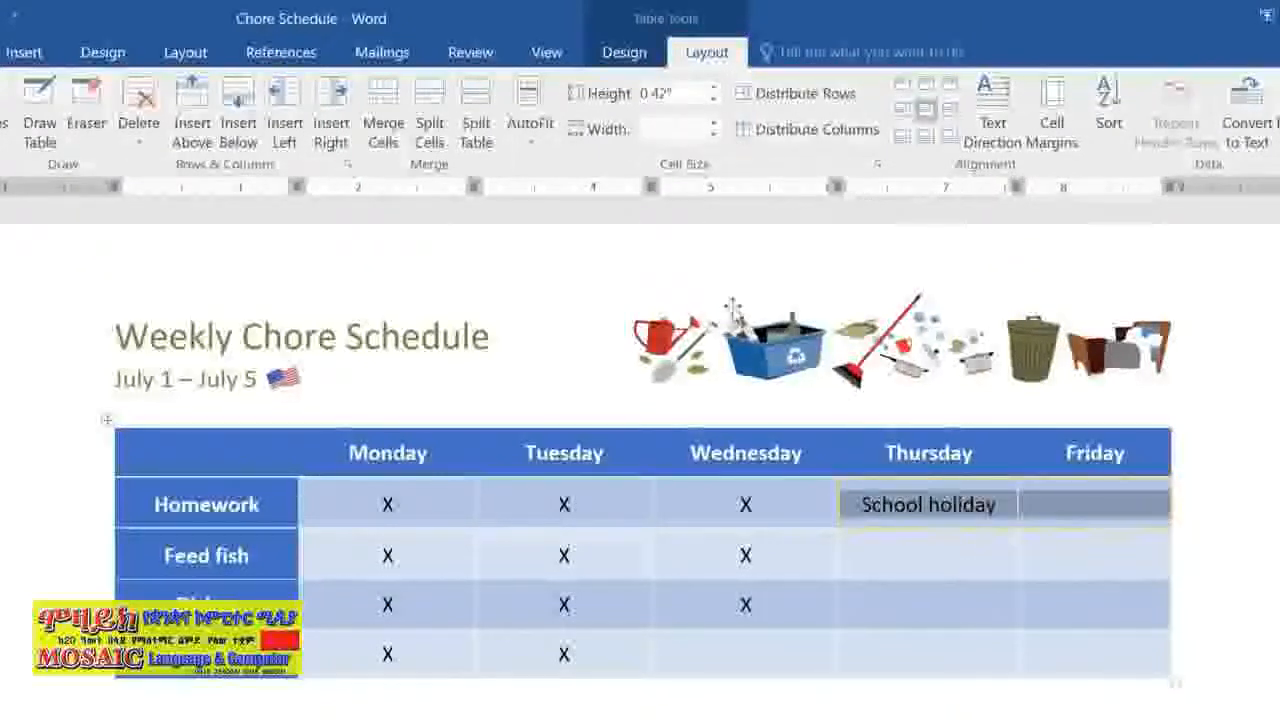
pyautogui.click(384, 110)
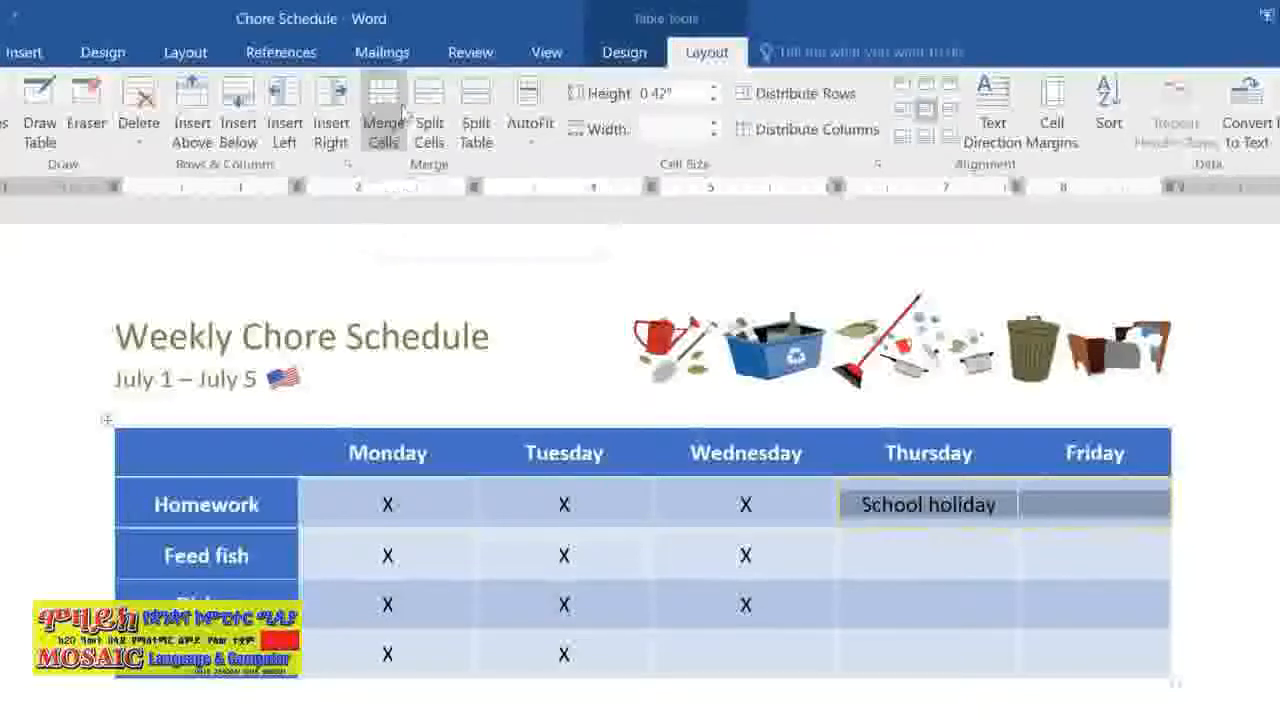
pyautogui.click(195, 441)
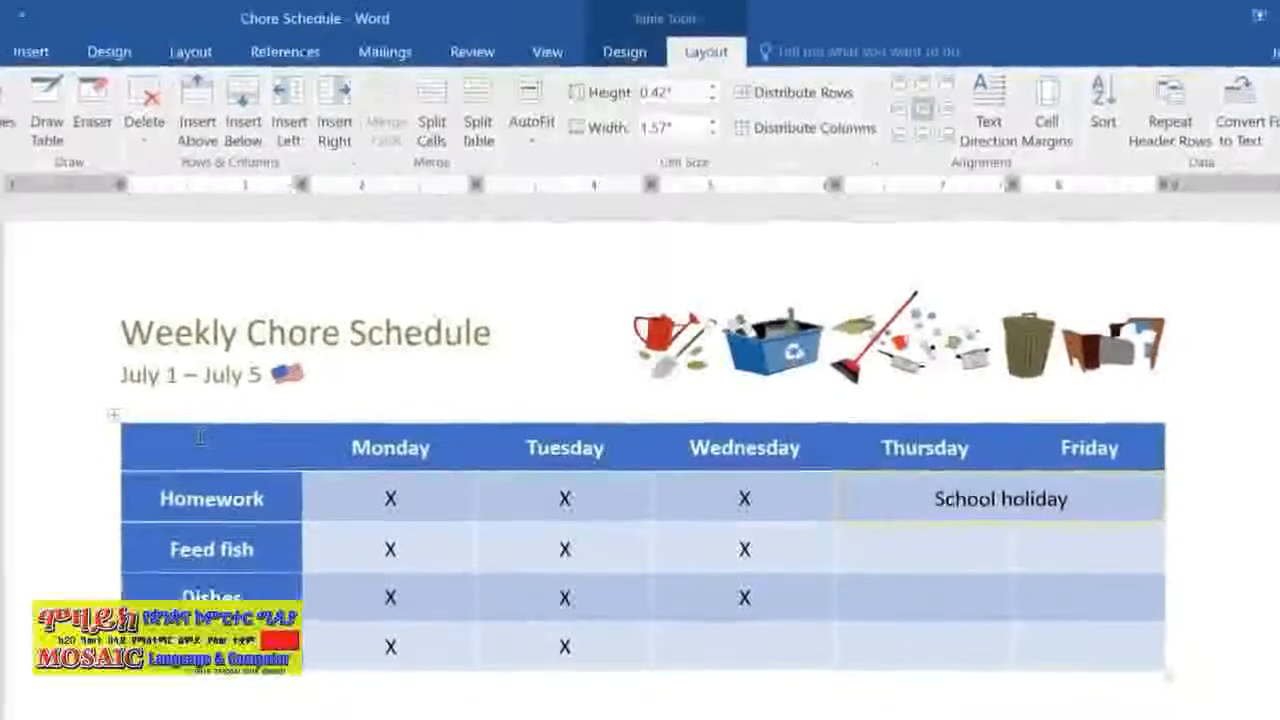